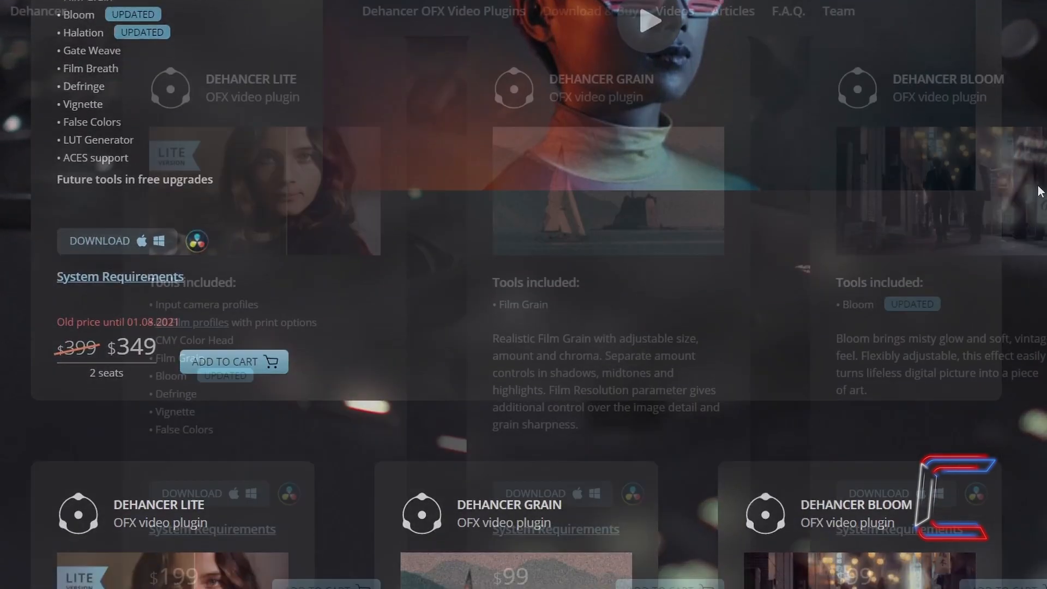
Step: Examine the Dehancer plugin editions on the Download & Buy page and the articles on the Dehancer Blog
scroll(524, 294, down, 8)
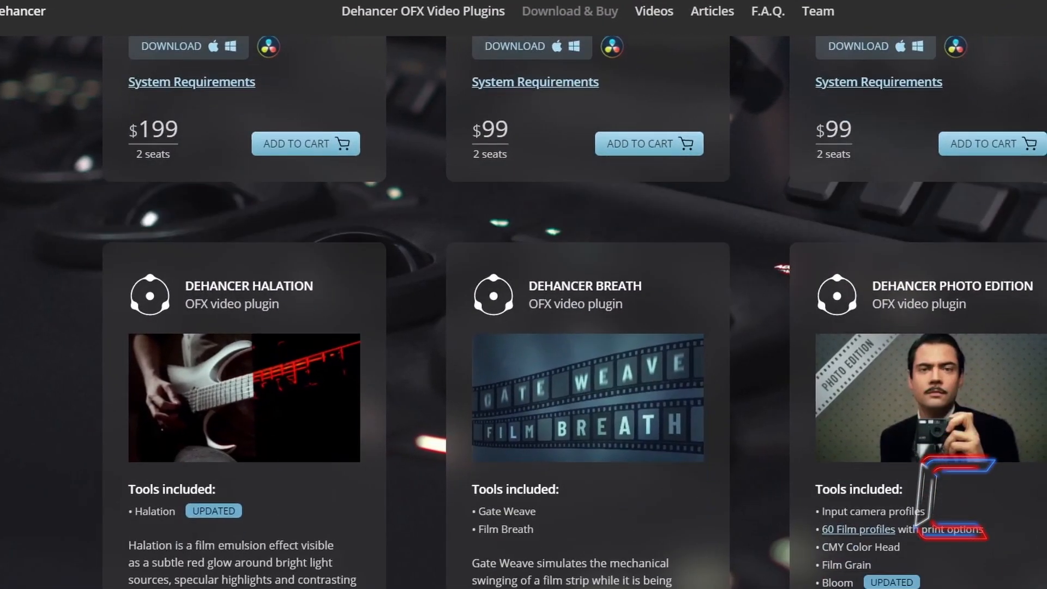
scroll(524, 294, down, 5)
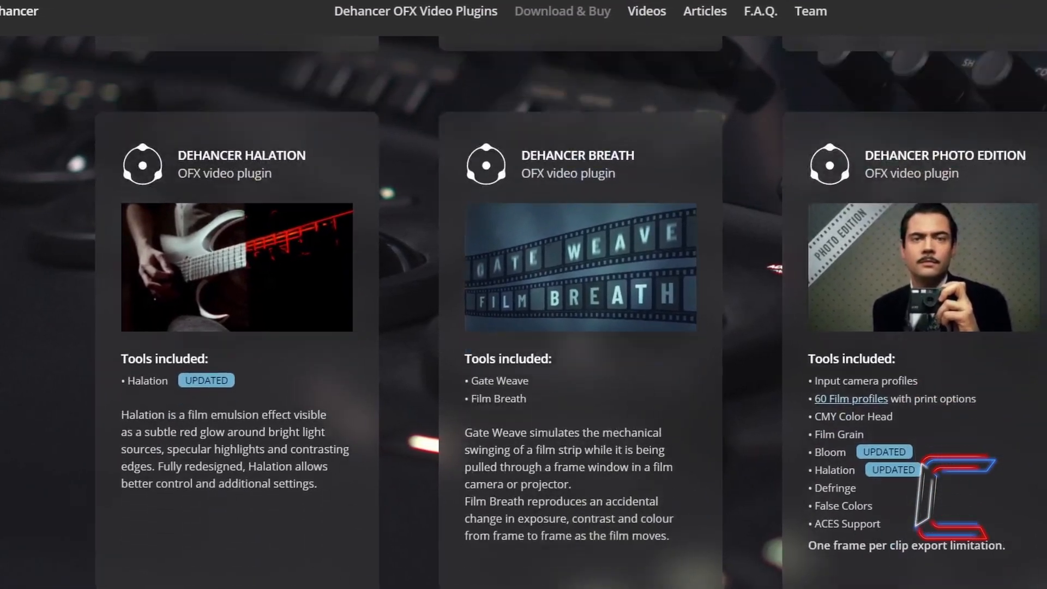
scroll(524, 295, up, 1)
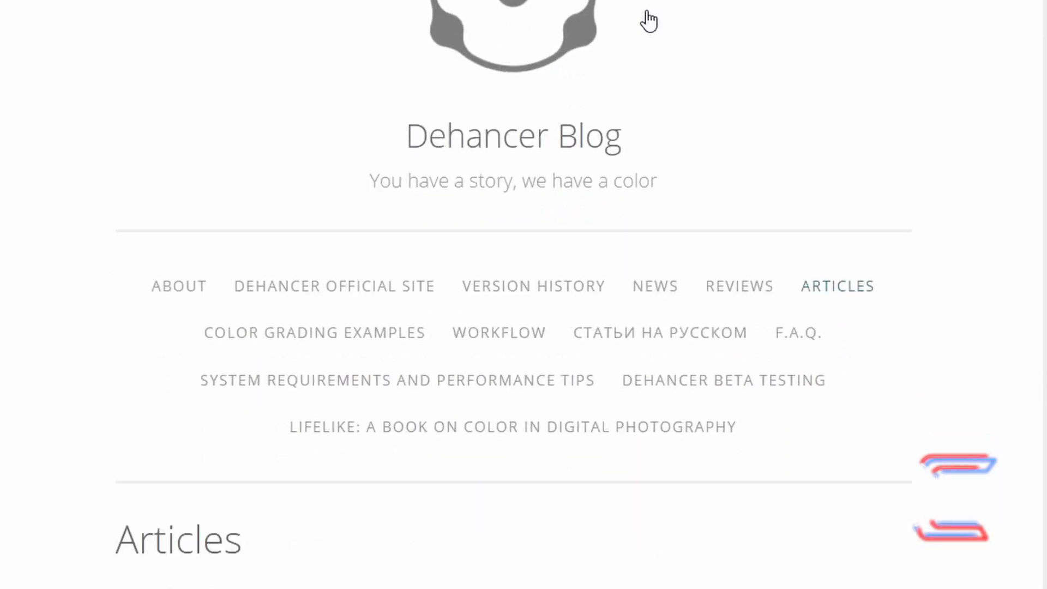
scroll(649, 17, down, 9)
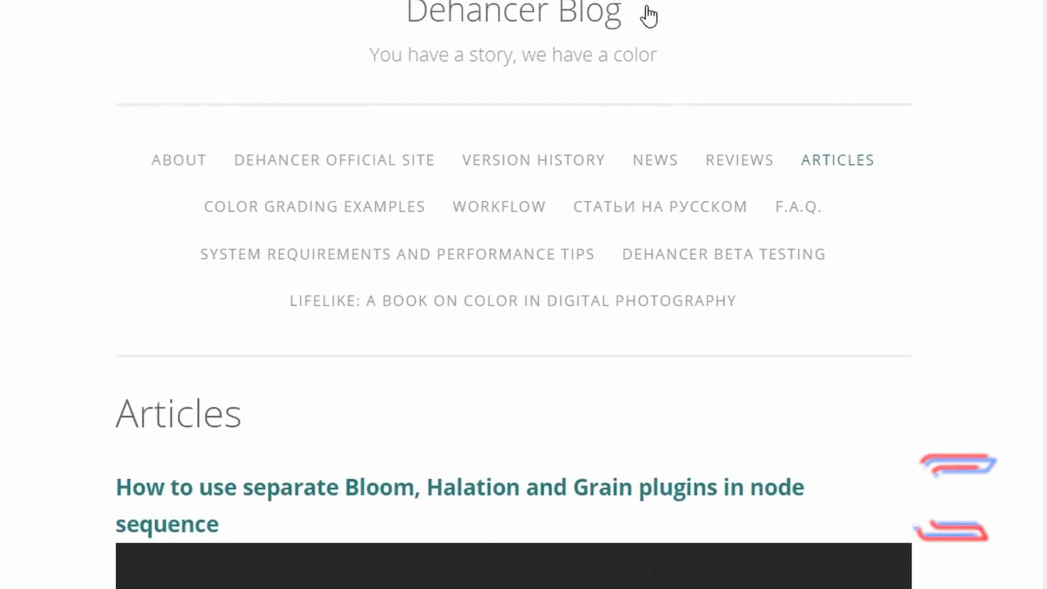
scroll(649, 6, down, 3)
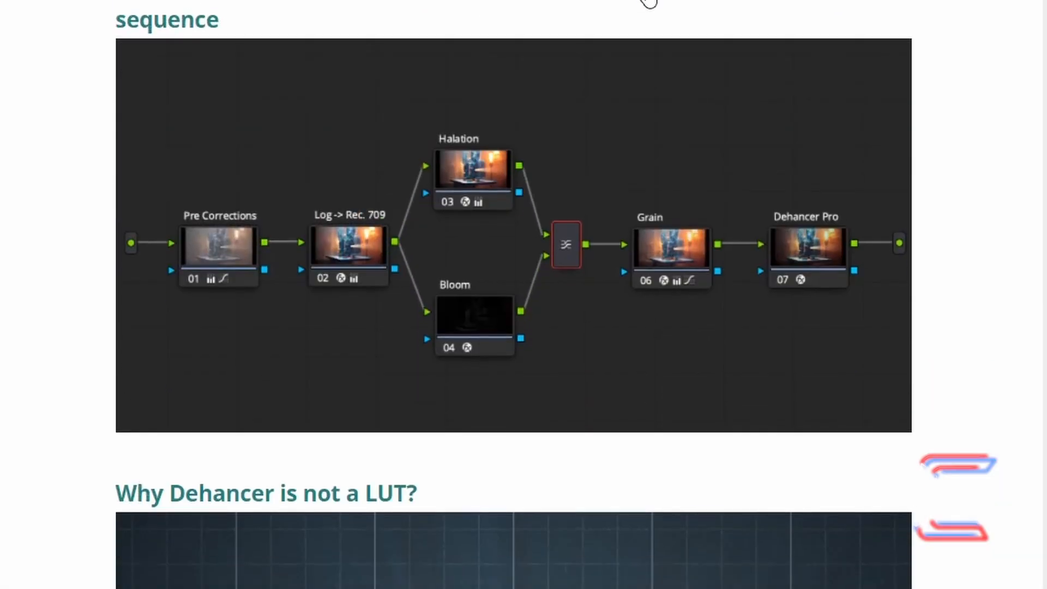
scroll(524, 295, down, 8)
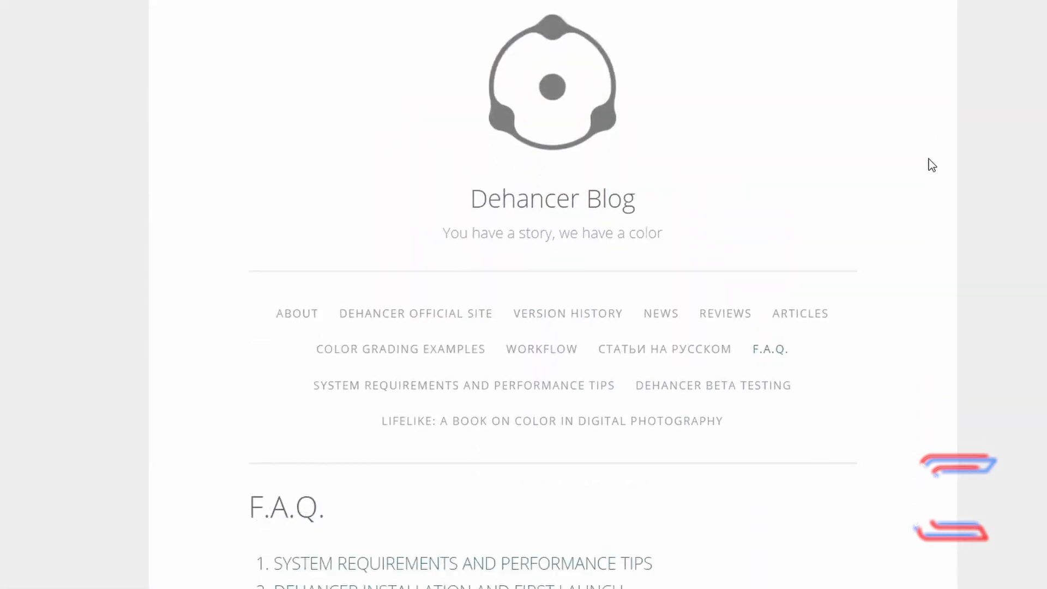
scroll(929, 159, down, 10)
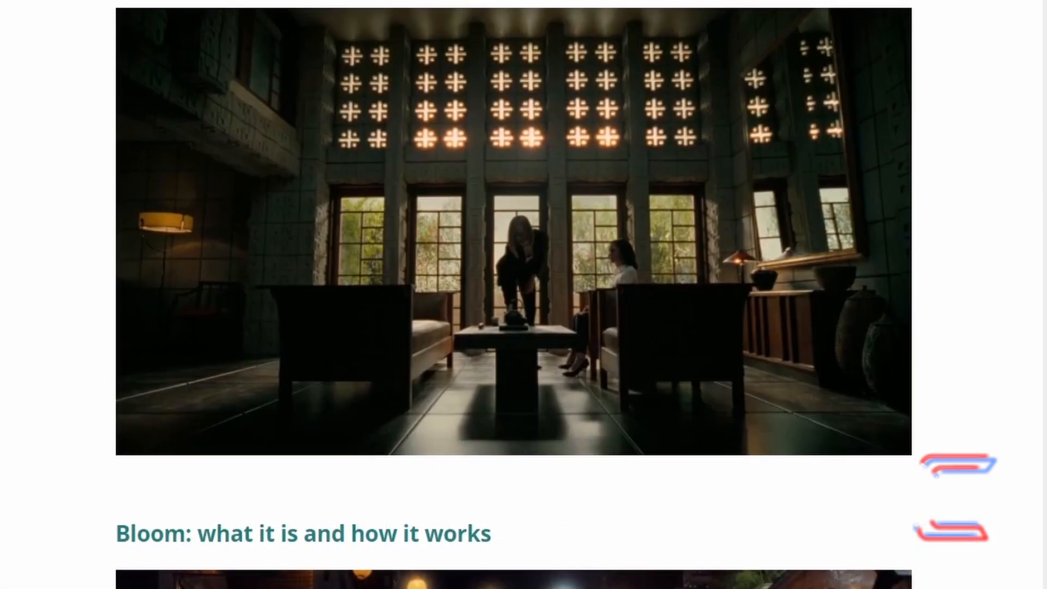
scroll(514, 295, down, 10)
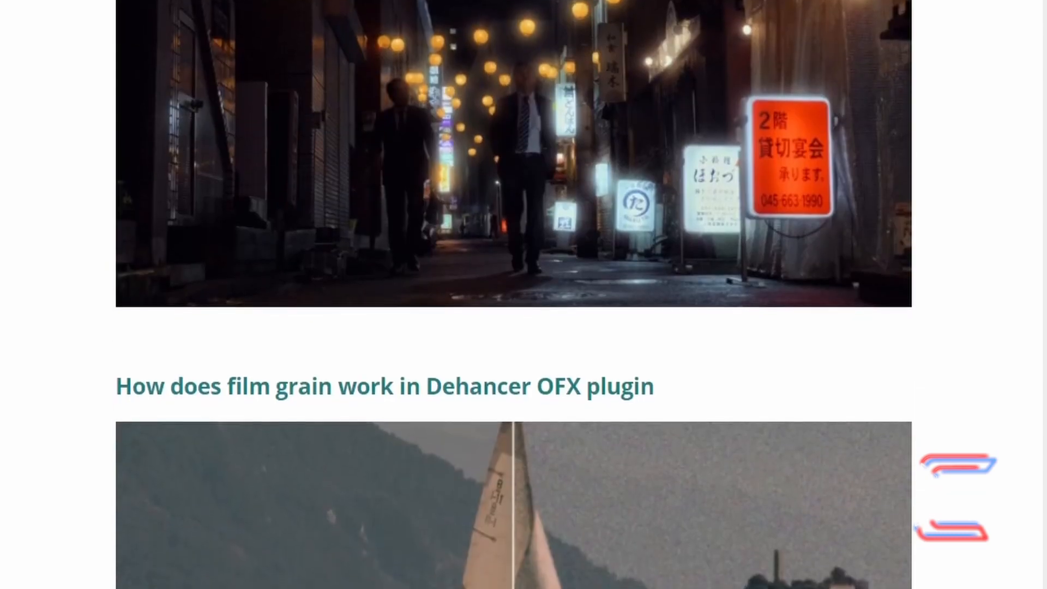
scroll(514, 294, down, 5)
scroll(513, 294, down, 8)
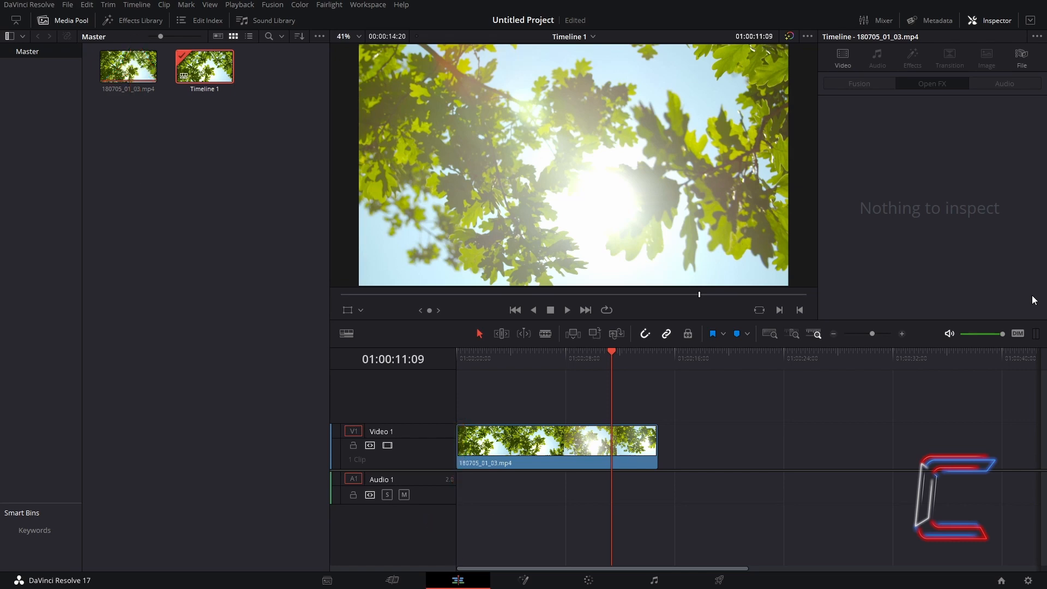
Step: Apply the Dehancer Pro 4.0.0 Open FX effect to the 180705_01_03.mp4 clip on track Video 1
click(162, 22)
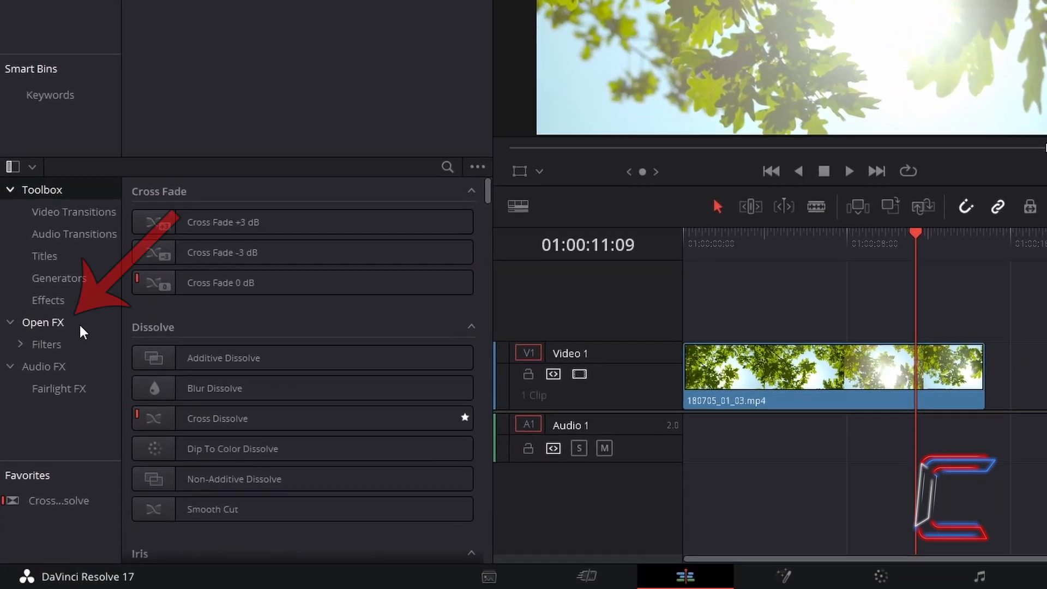
click(70, 359)
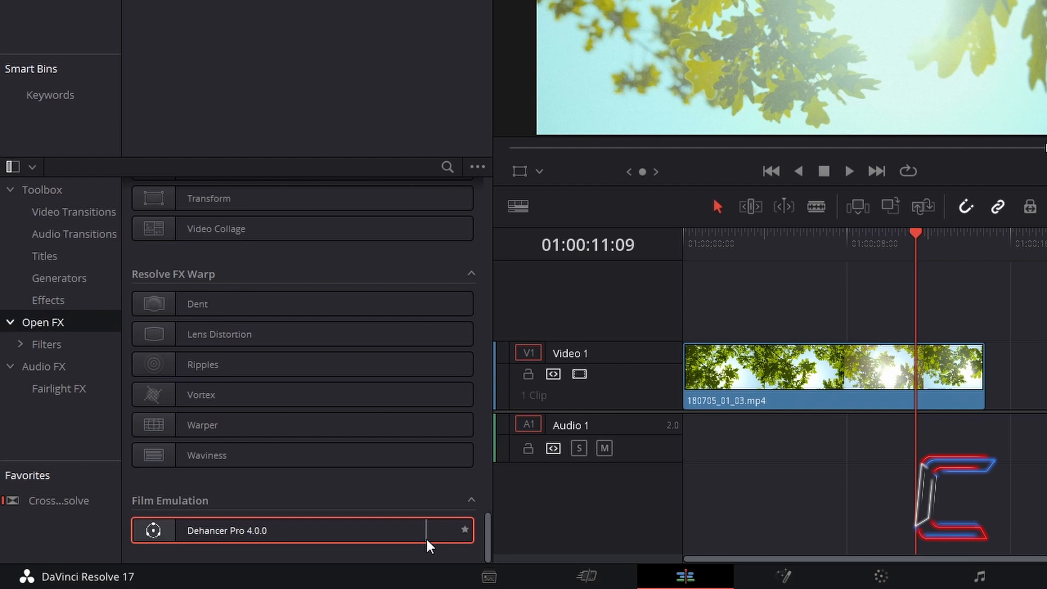
drag(430, 537, 876, 396)
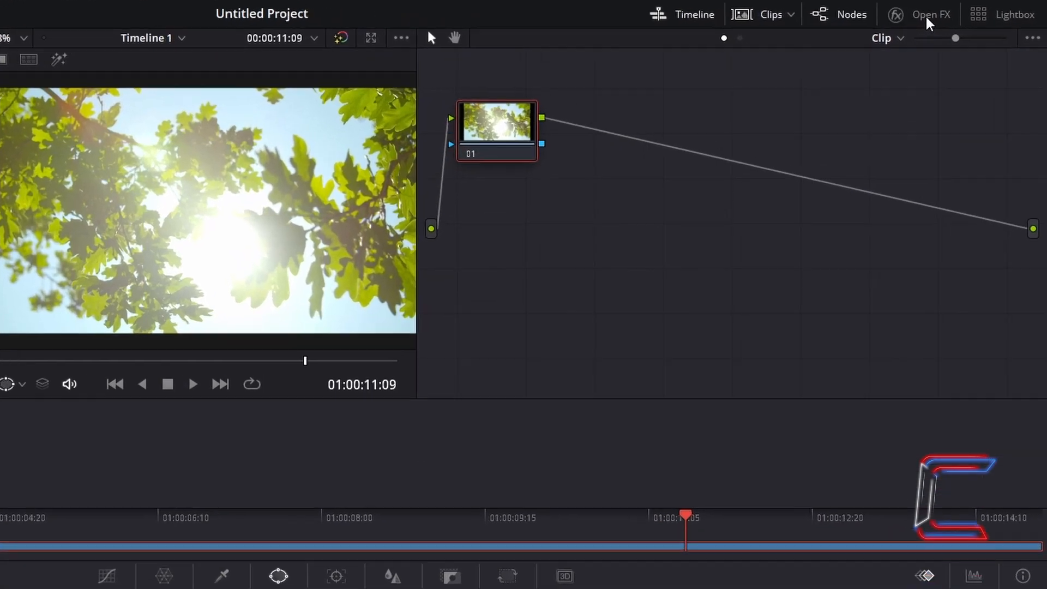
Step: Add Dehancer Pro 4.0.0 from the Open FX library as a separate, unconnected node between node 01 and the graph's output
click(966, 22)
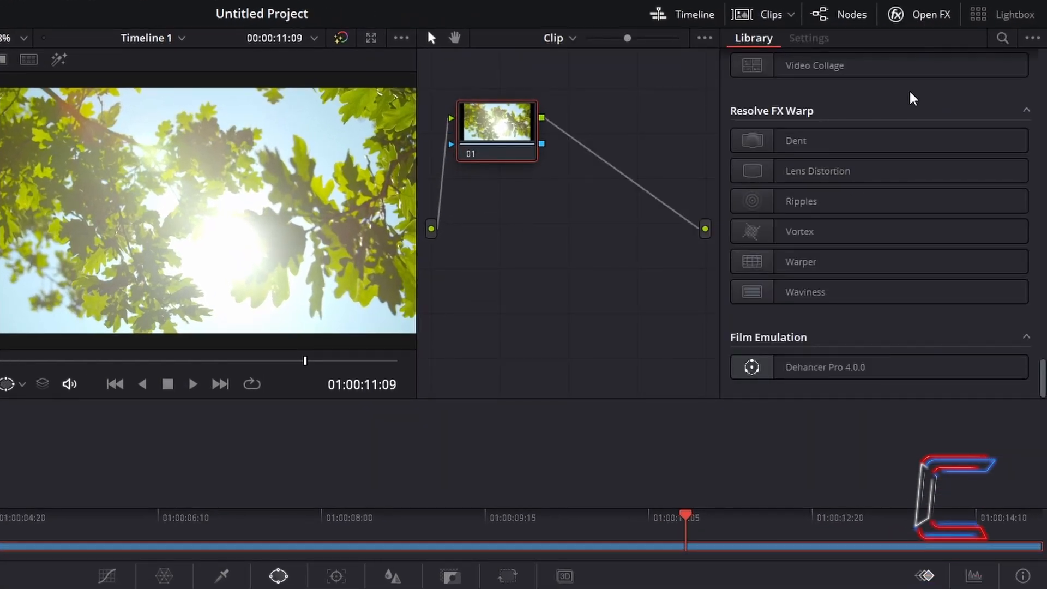
click(898, 382)
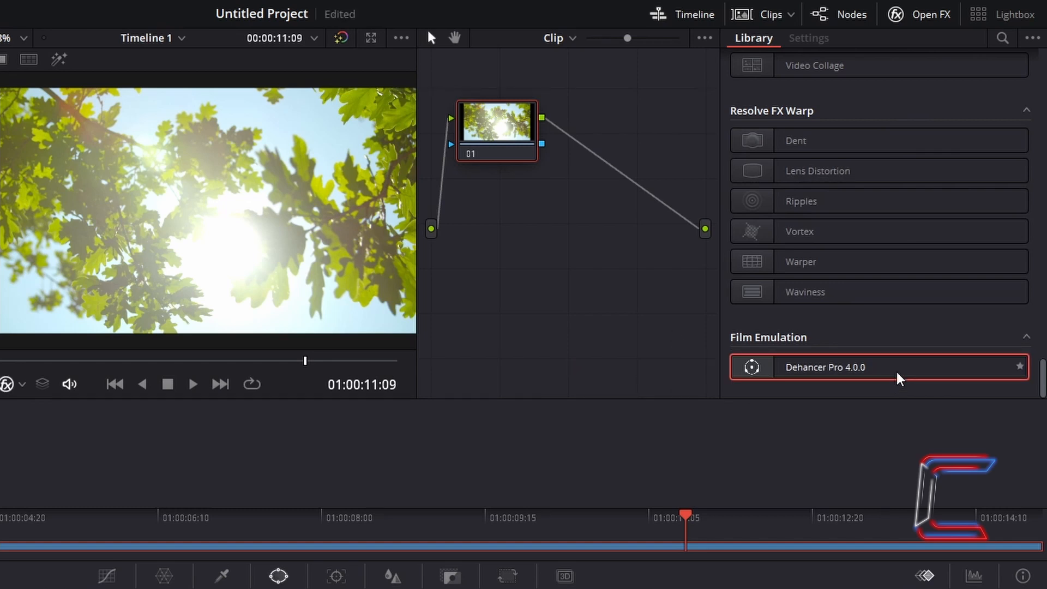
drag(898, 380, 628, 204)
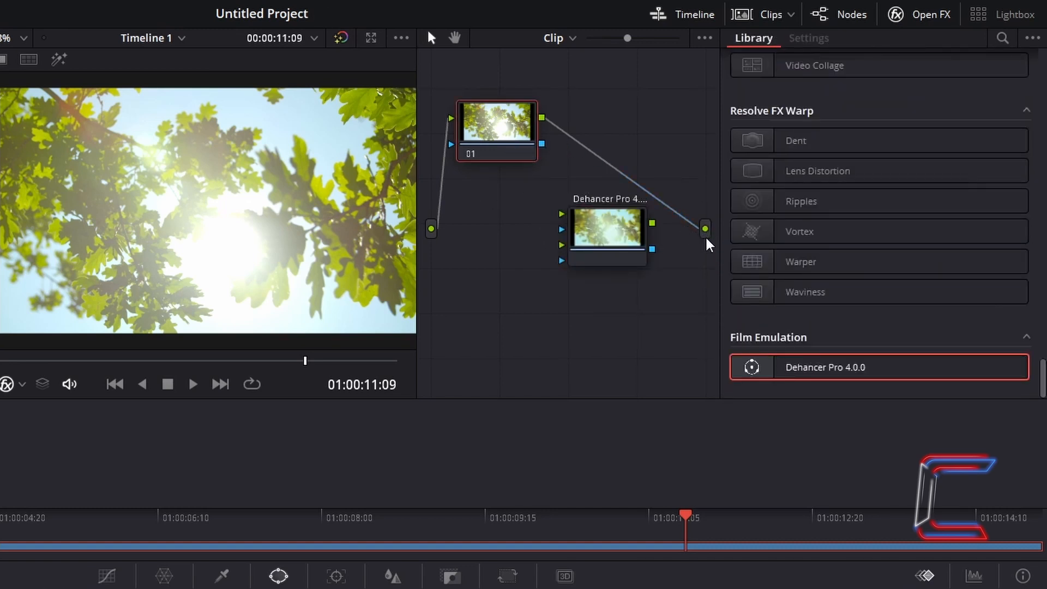
Step: Remove the direct link from node 01 to the output and route node 01 through the Dehancer Pro node to the output instead
click(678, 210)
key(Delete)
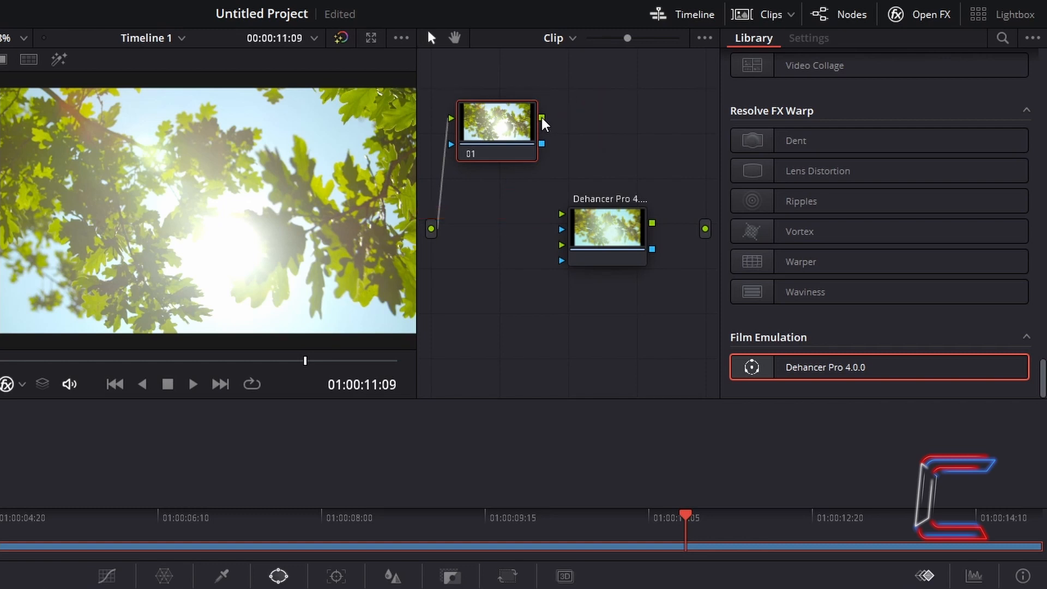
drag(541, 116, 562, 214)
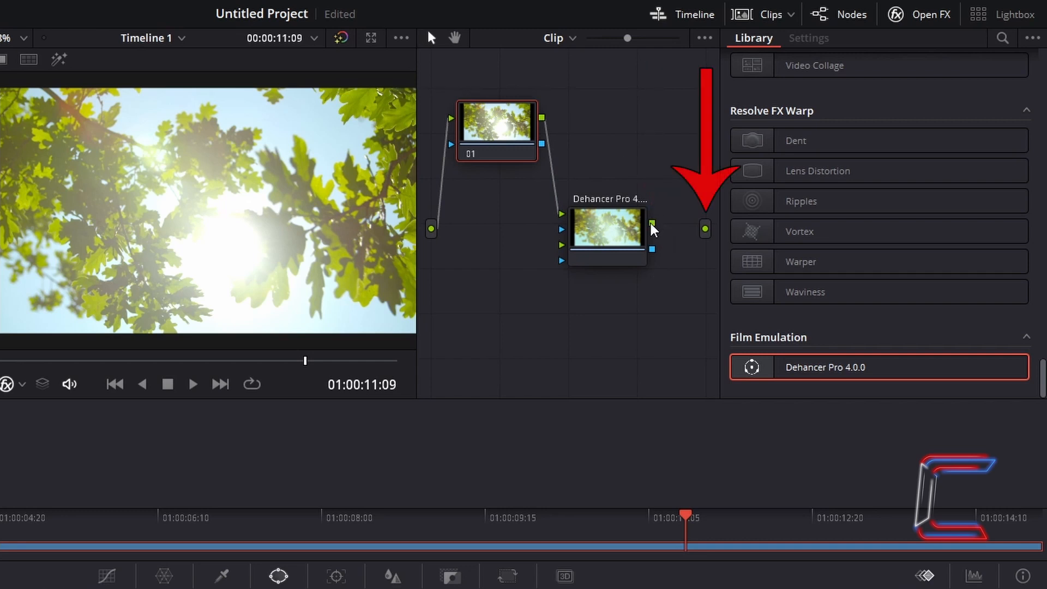
drag(652, 223, 705, 229)
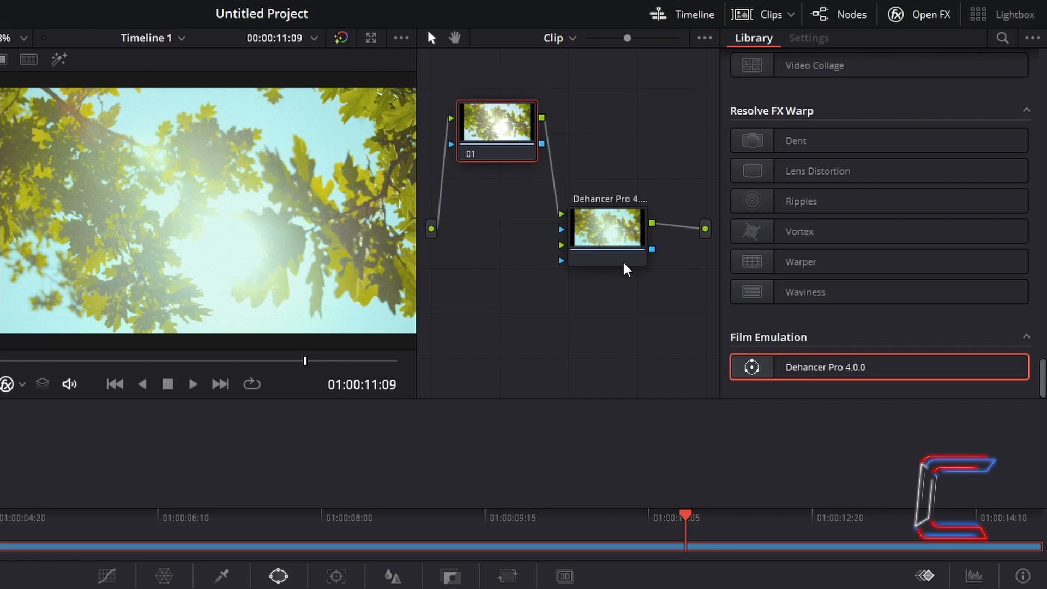
click(624, 263)
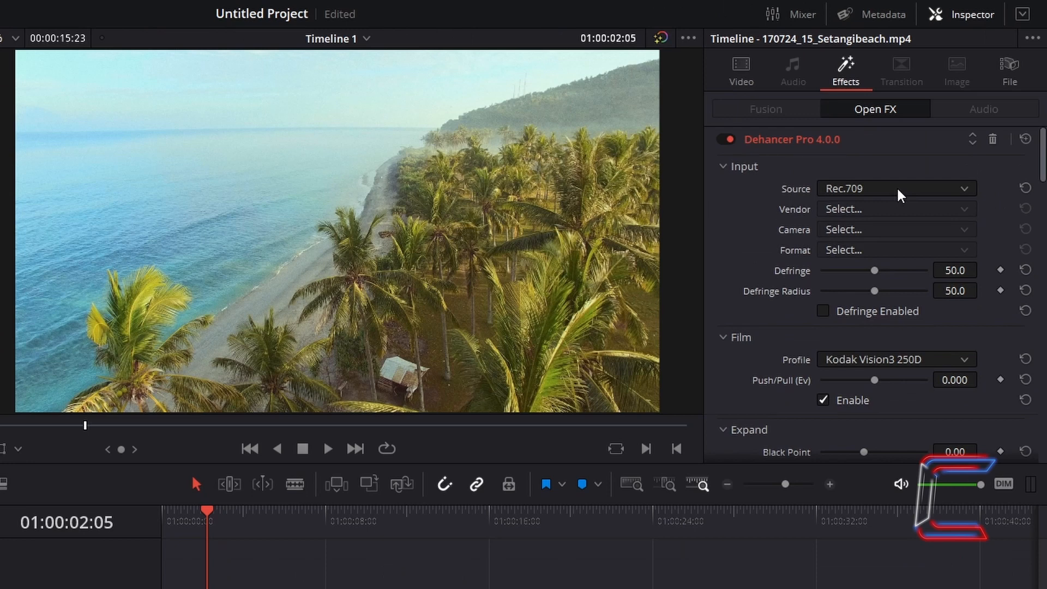
Step: Set Dehancer's input source to Choose Camera, with vendor Sony, camera Sony Alpha 7R III and format S-Log 3 / S-Gamut 3
click(898, 190)
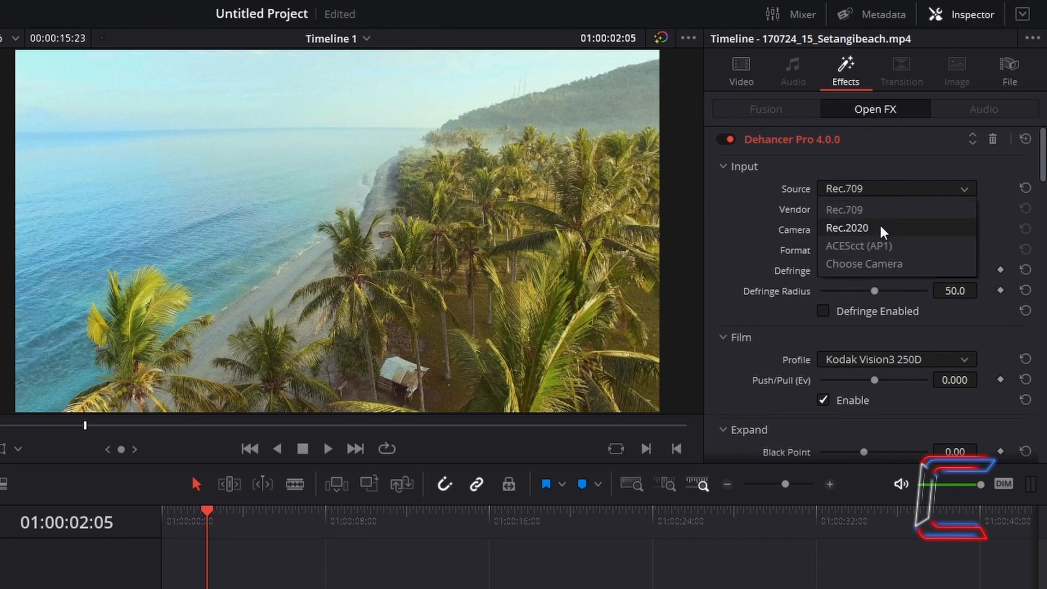
click(868, 264)
click(878, 212)
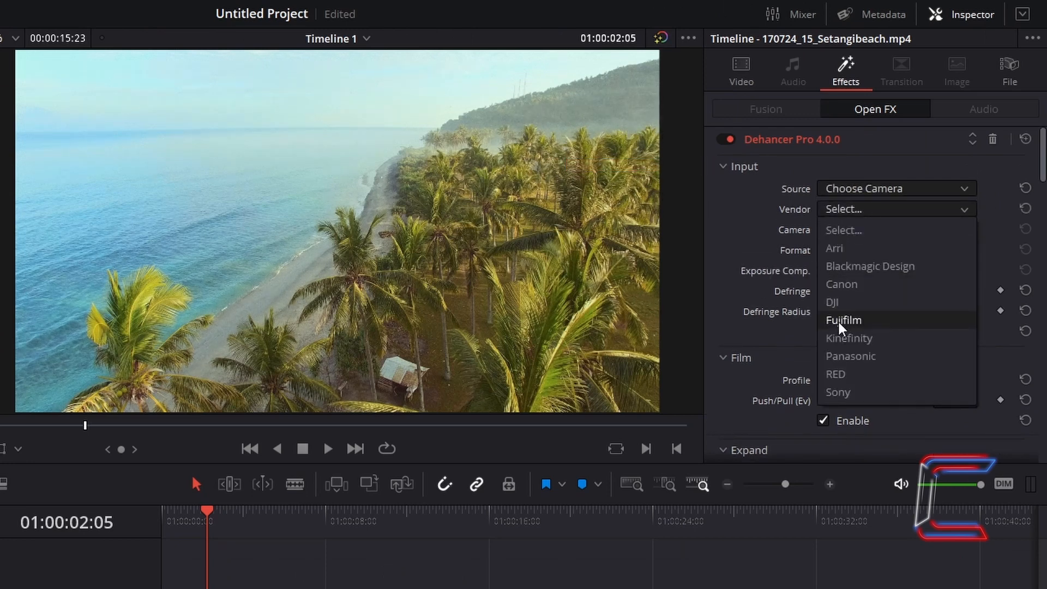
click(862, 393)
click(884, 230)
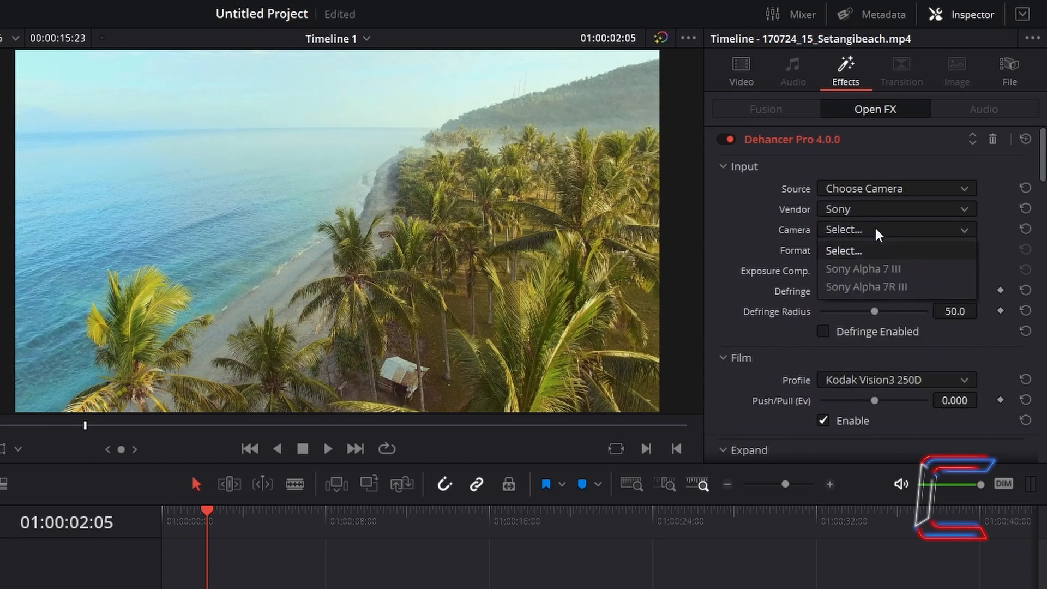
click(871, 287)
click(874, 250)
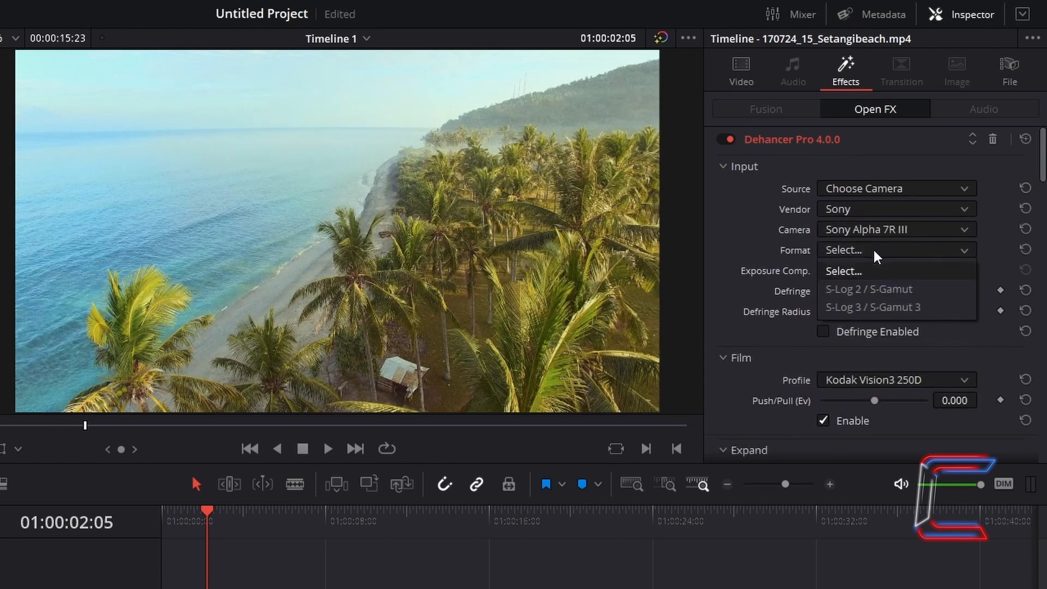
click(868, 310)
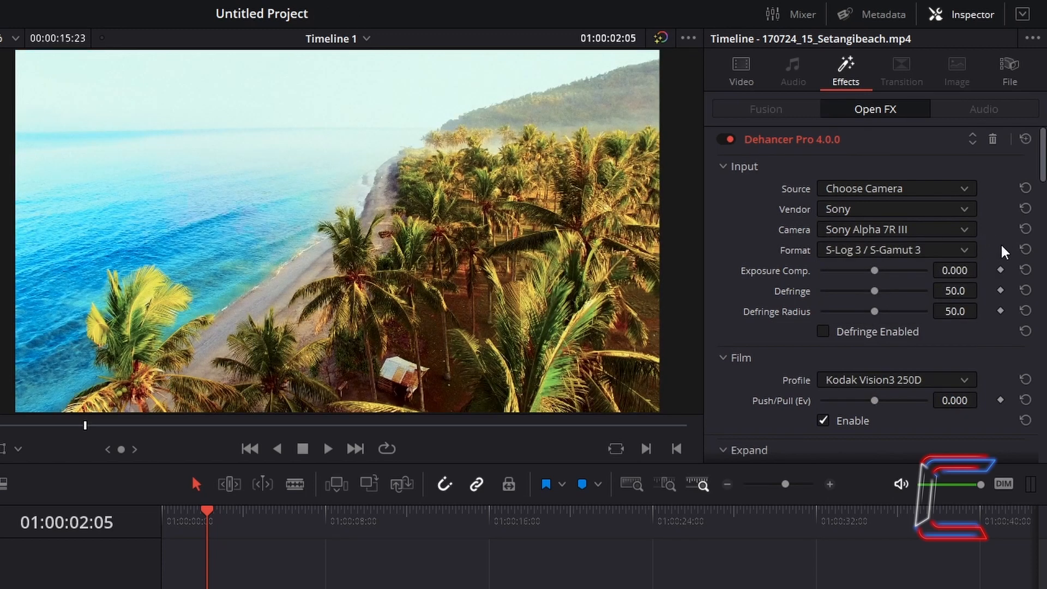
Step: Try a slightly lower Exposure Comp. and a Defringe of 62.8, resetting each to its default
mouse_move(873, 272)
mouse_down()
mouse_move(895, 270)
mouse_move(822, 267)
mouse_move(866, 270)
mouse_up()
click(1026, 270)
drag(875, 292, 933, 310)
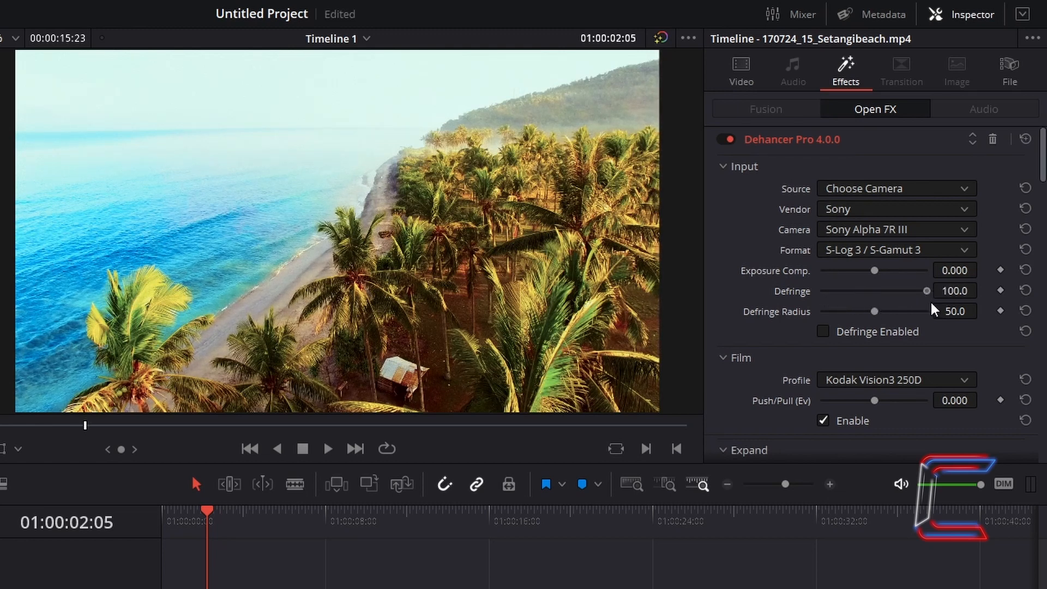
click(1026, 291)
Step: Enable Defringe in Dehancer's Input settings
click(823, 332)
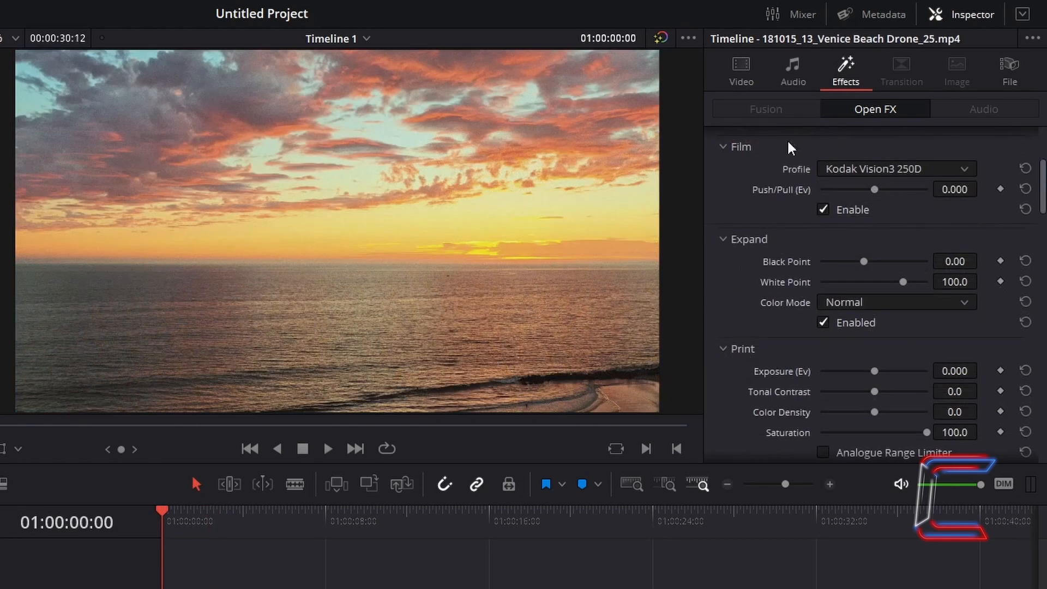
Step: Set the film profile of the Venice Beach clip to the ORWO Chrom stock marked Exp. 1992
click(966, 170)
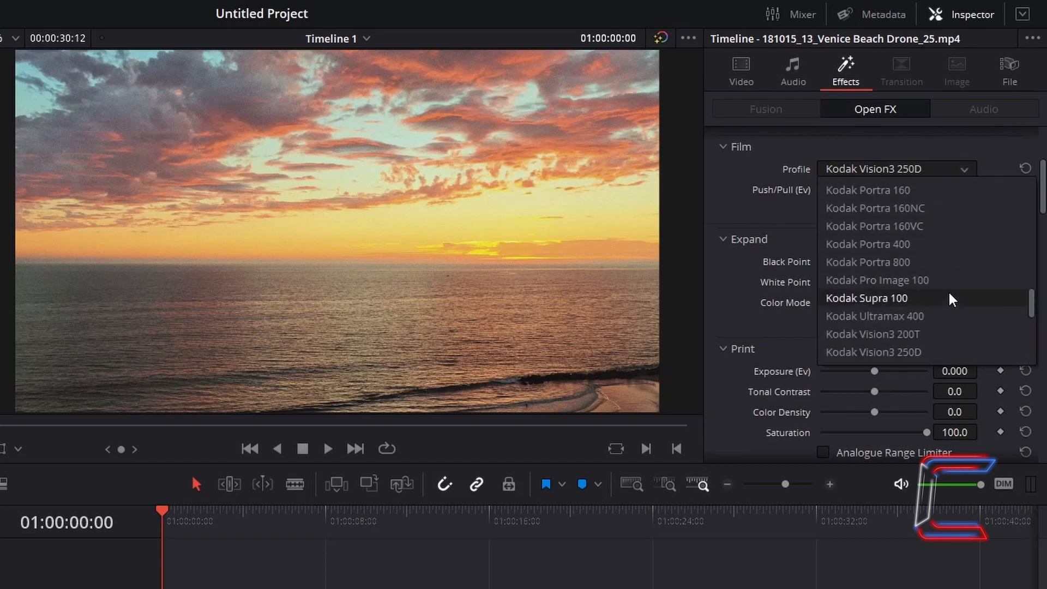
scroll(951, 299, down, 3)
click(884, 335)
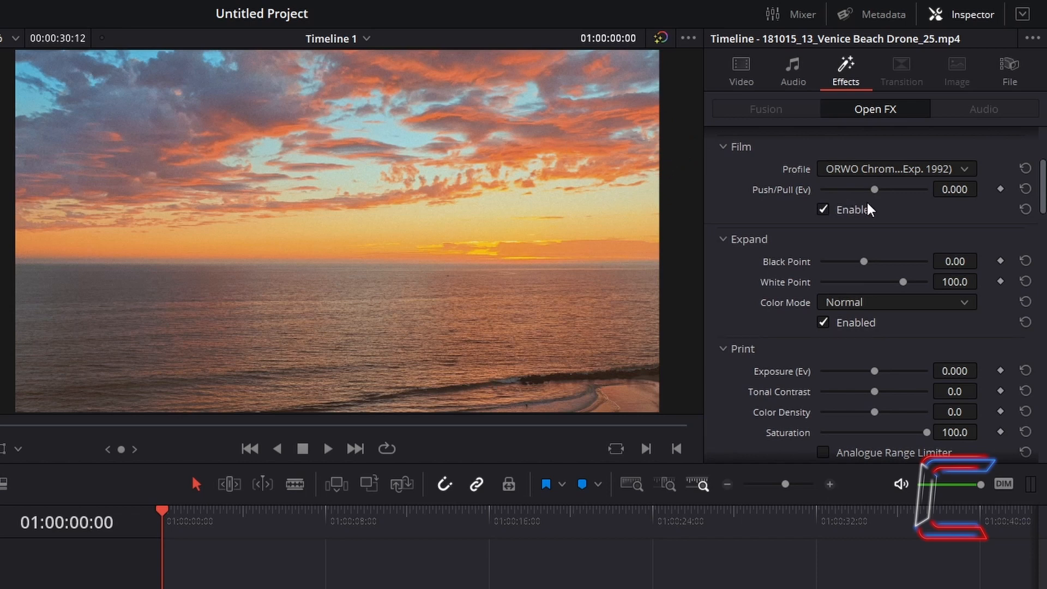
Step: Try a film Push/Pull of -2.000 EV and reset it to the default
drag(874, 189, 809, 199)
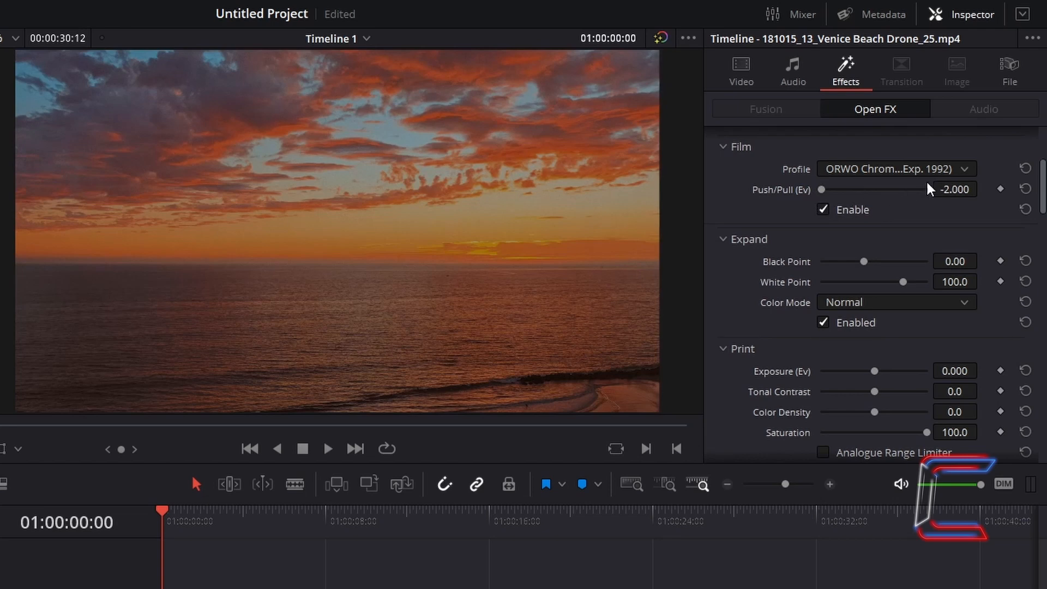
click(1025, 190)
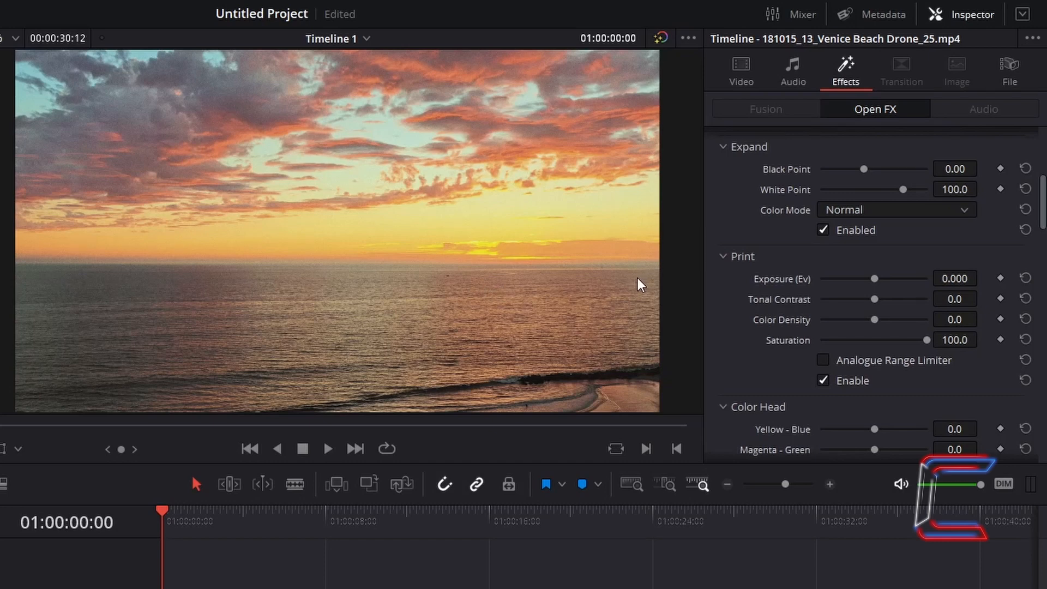
Step: Set Dehancer's Expand controls to Black Point 30.00, White Point 86.5 and color mode Luma
drag(863, 169, 972, 167)
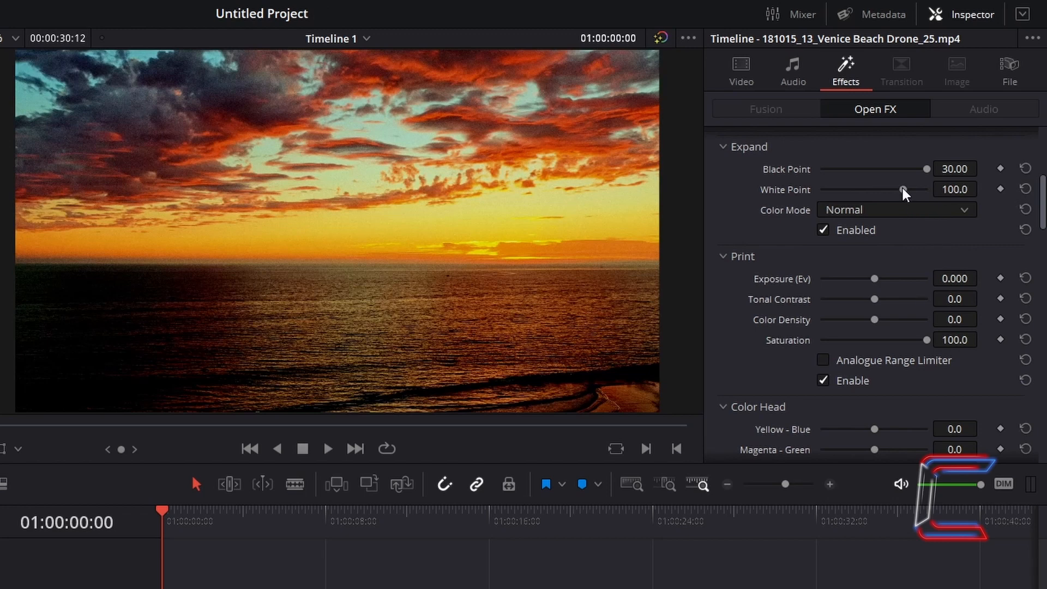
mouse_move(903, 189)
mouse_down()
mouse_move(863, 188)
mouse_move(887, 189)
mouse_up()
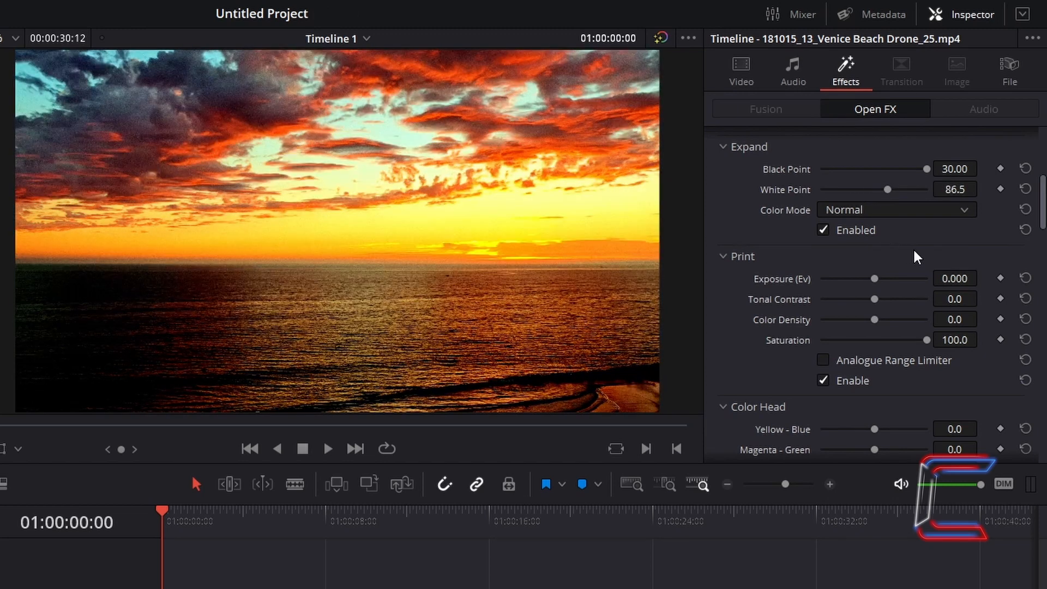
click(891, 207)
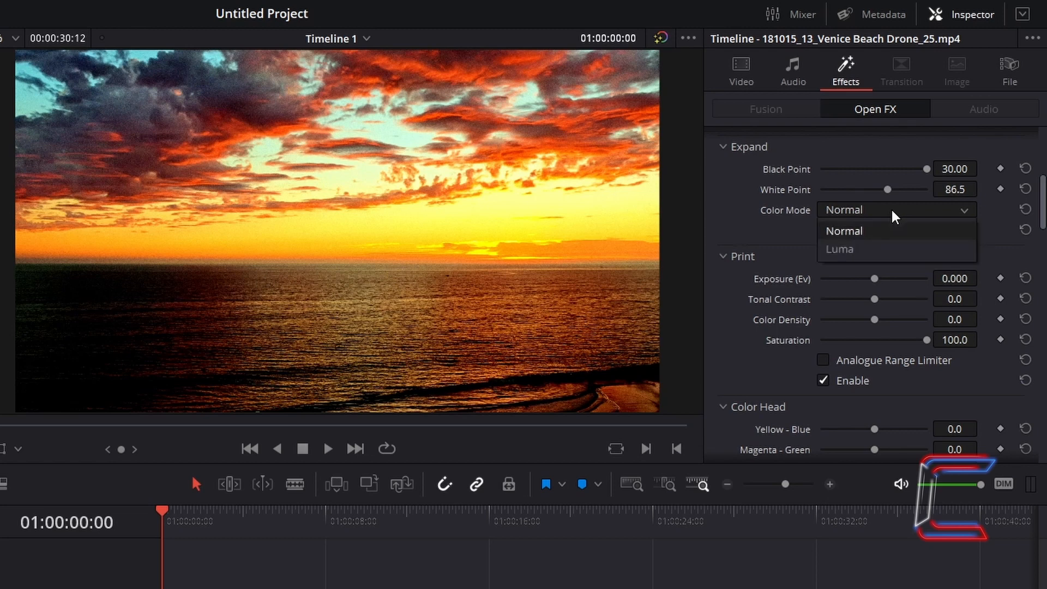
click(885, 249)
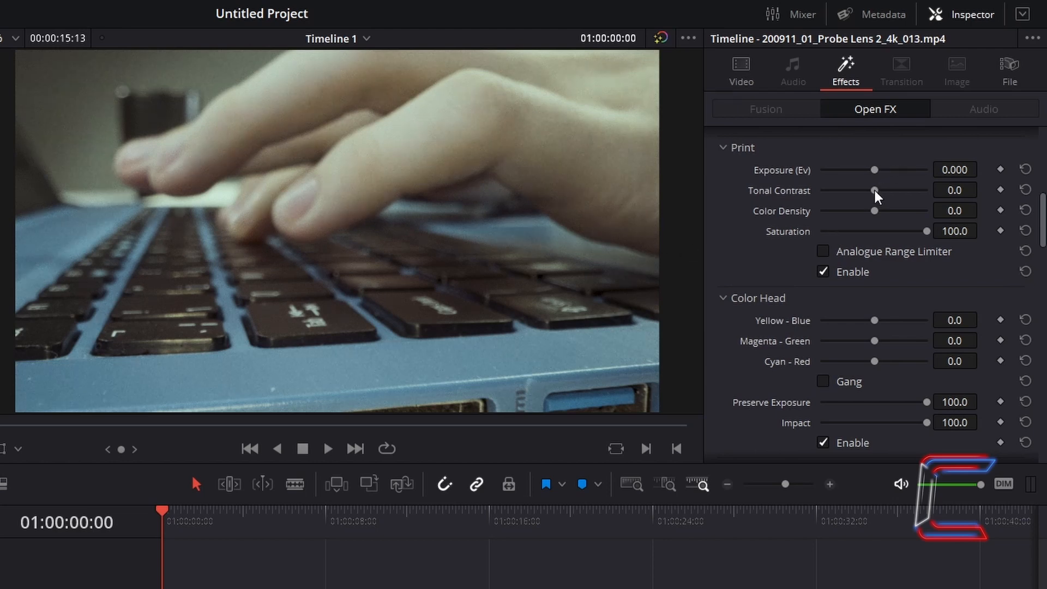
Step: Set Print Tonal Contrast to 50.0 and Color Density to 100.0, try a lower Saturation, and enable Analogue Range Limiter
drag(874, 191, 958, 193)
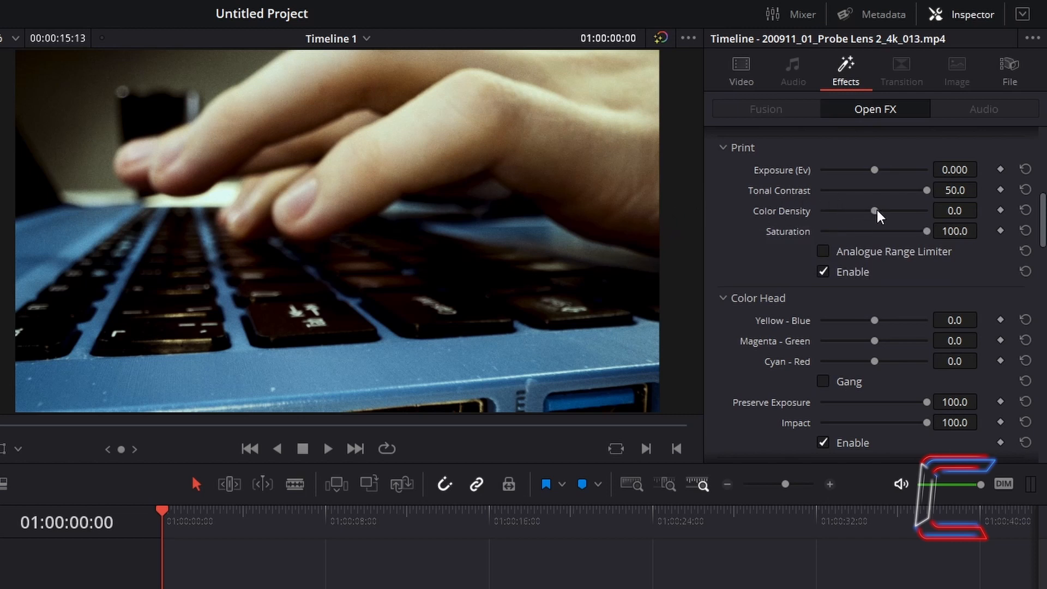
drag(877, 211, 955, 218)
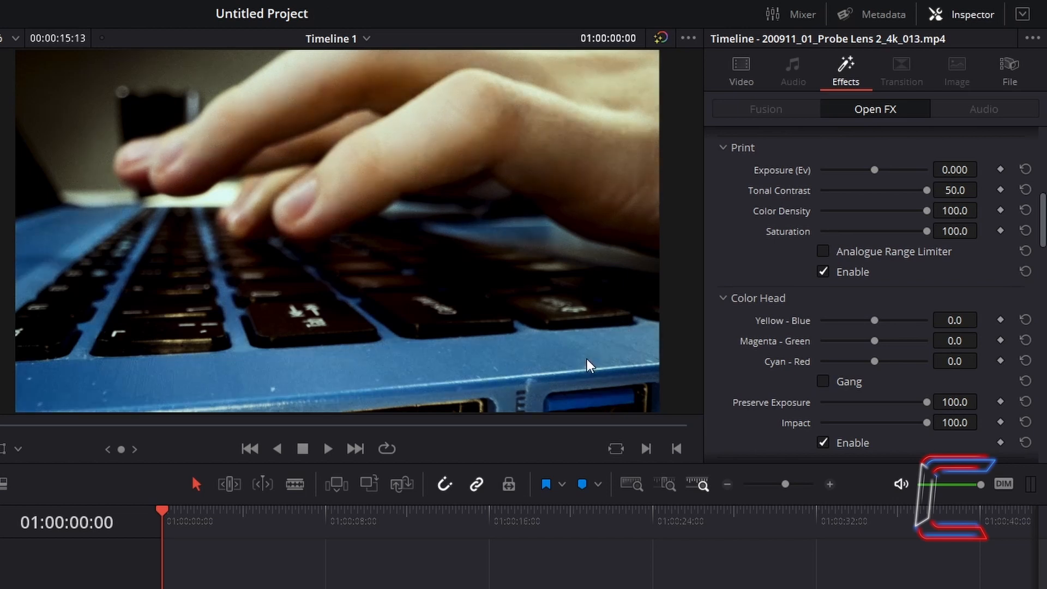
drag(929, 231, 795, 234)
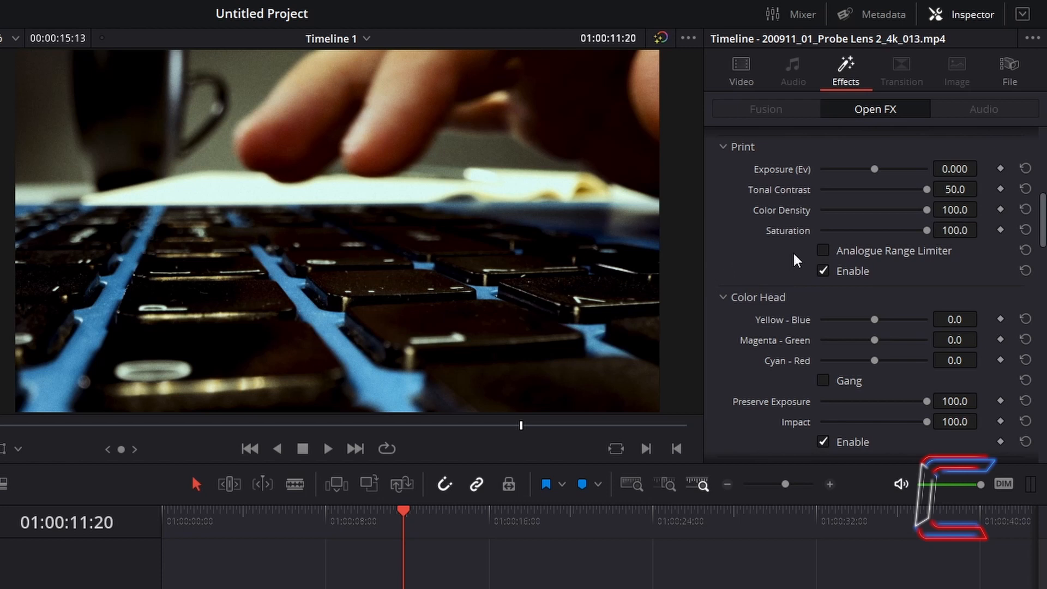
click(823, 251)
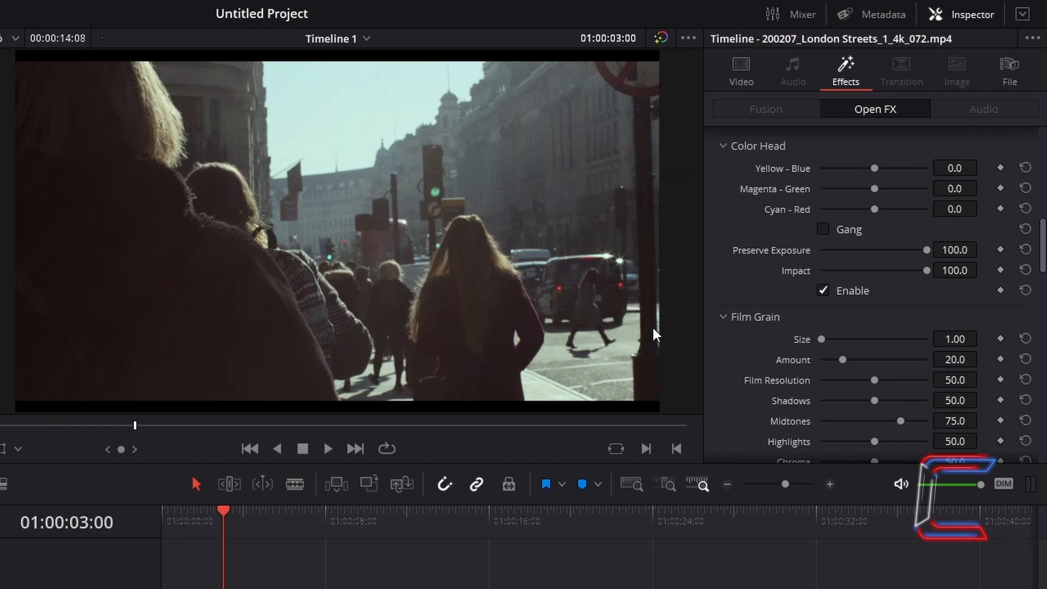
Step: Raise the London Streets clip's Color Head Yellow - Blue value, try a lower Preserve Exposure and reset it, and reduce Impact
drag(875, 168, 934, 170)
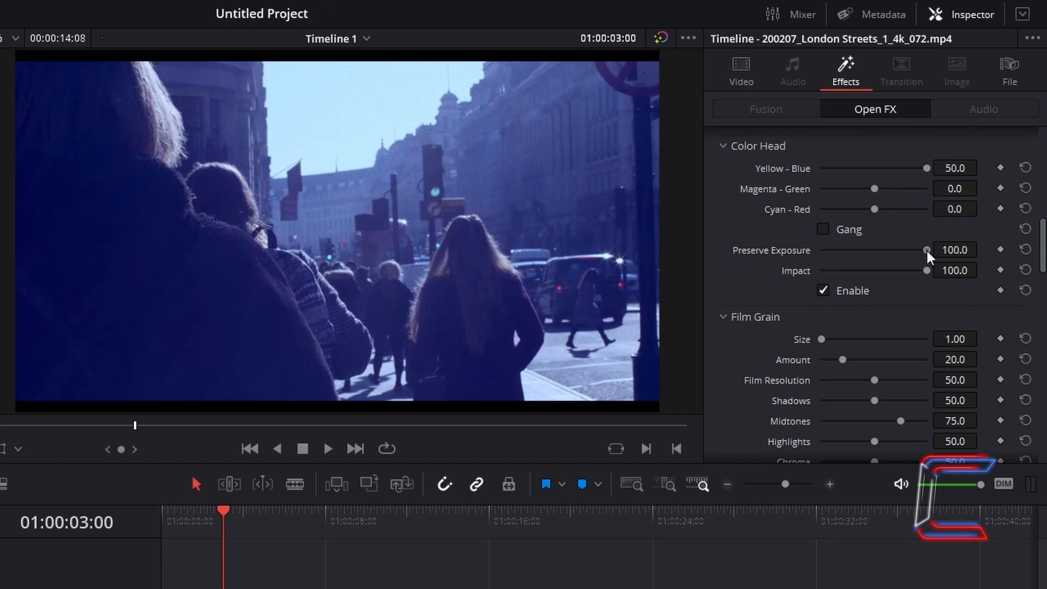
drag(927, 251, 894, 259)
click(1029, 250)
drag(924, 273, 845, 282)
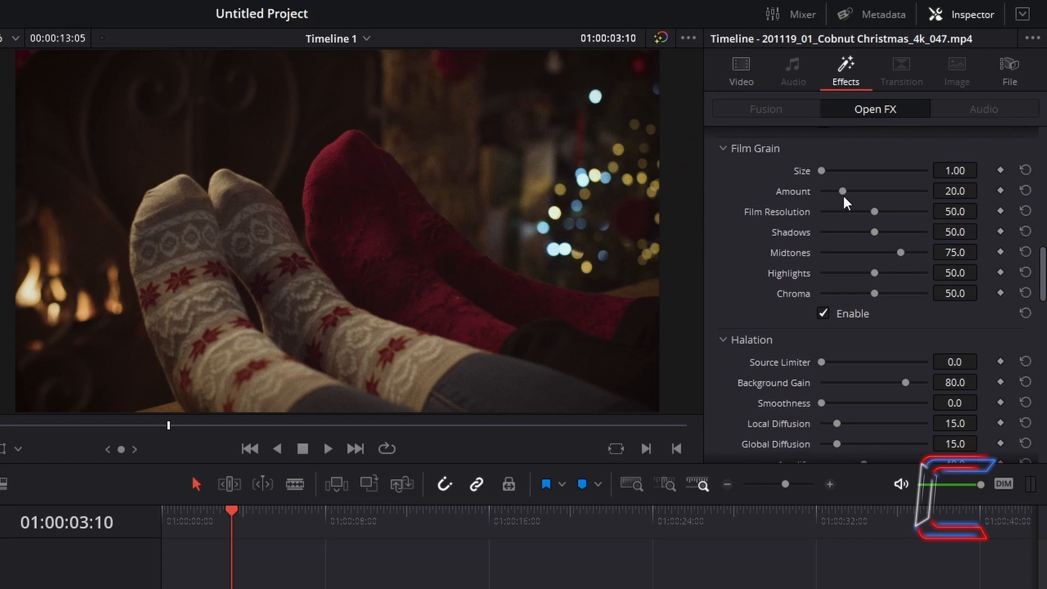
Step: Set the Christmas clip's Film Grain Amount to 100.0 and Size to 12.00, and try changing Film Resolution before resetting it
drag(843, 198, 970, 198)
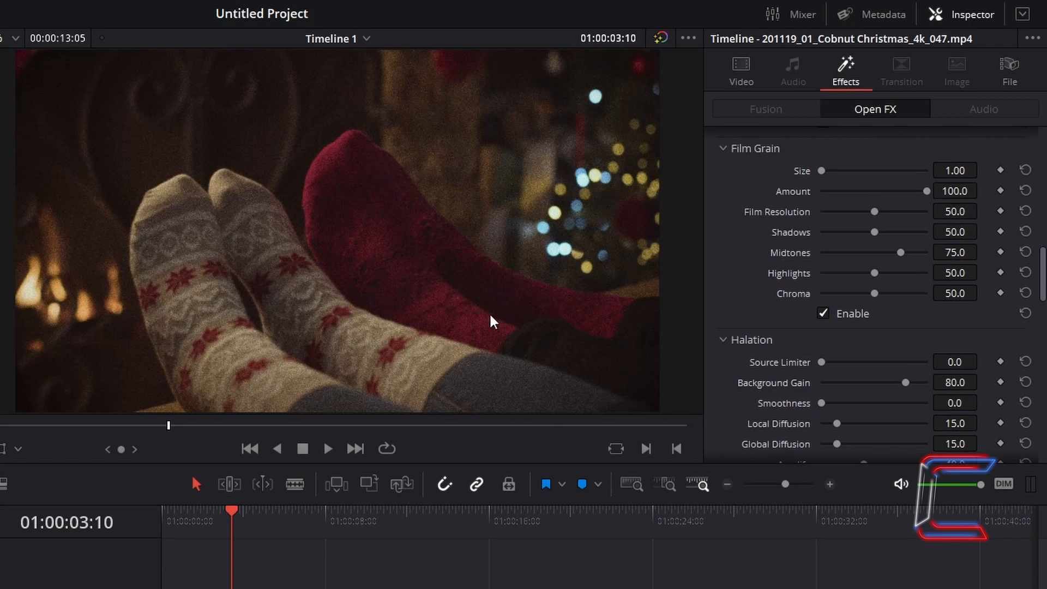
drag(822, 171, 1007, 187)
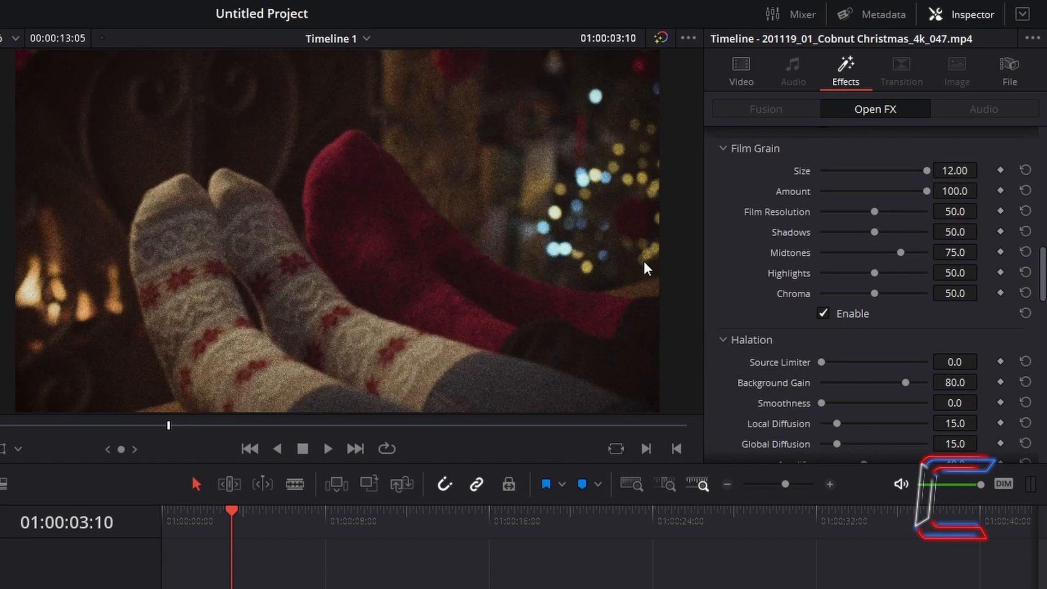
drag(875, 211, 769, 213)
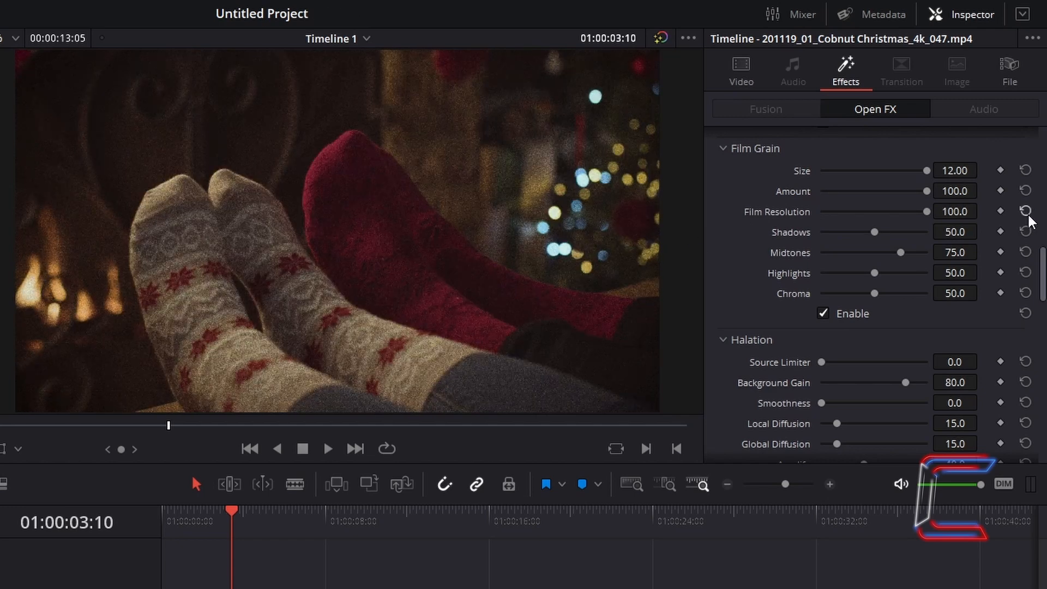
click(1027, 213)
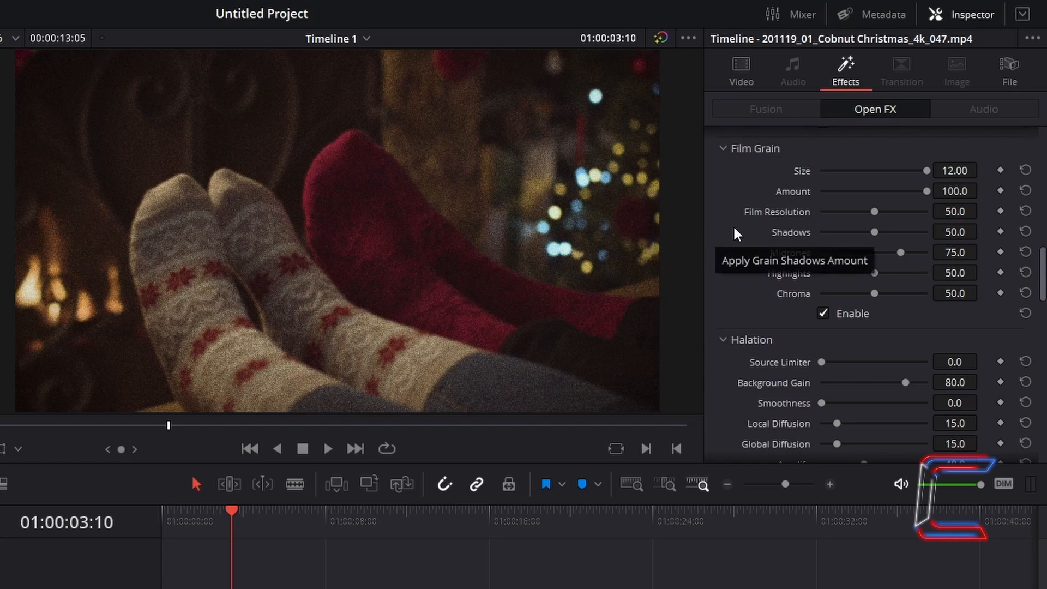
Step: Set Film Grain Shadows to 100.0, and try Chroma at 100.0 before lowering it
drag(873, 231, 949, 234)
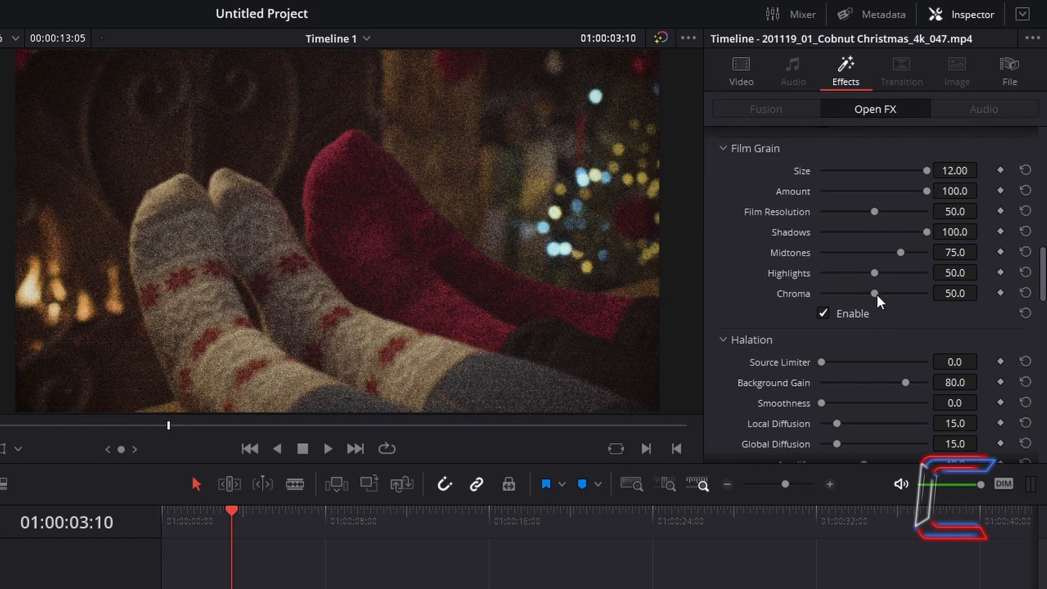
drag(877, 295, 959, 296)
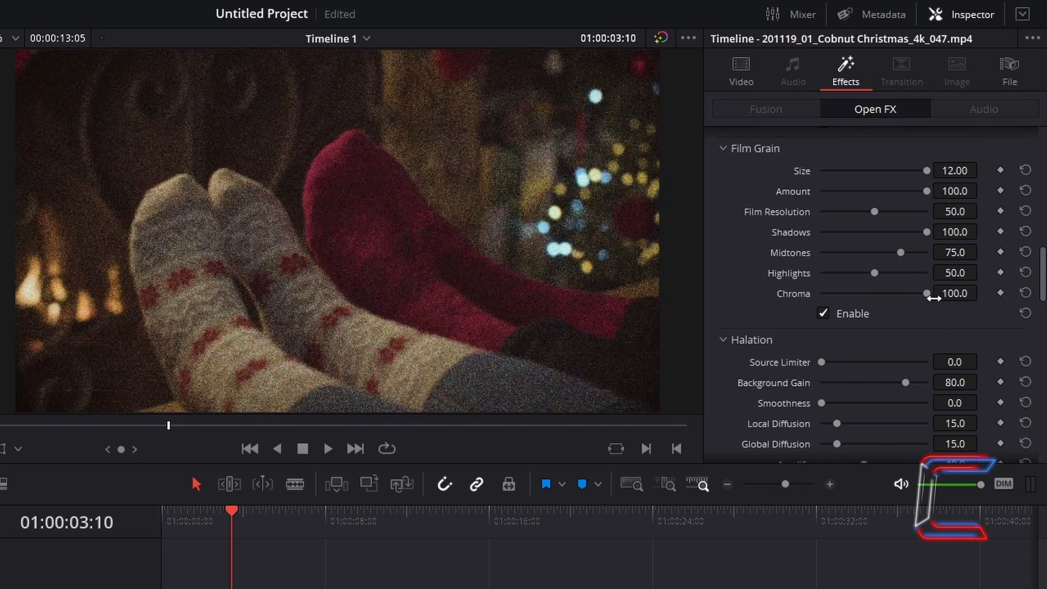
drag(926, 292, 863, 291)
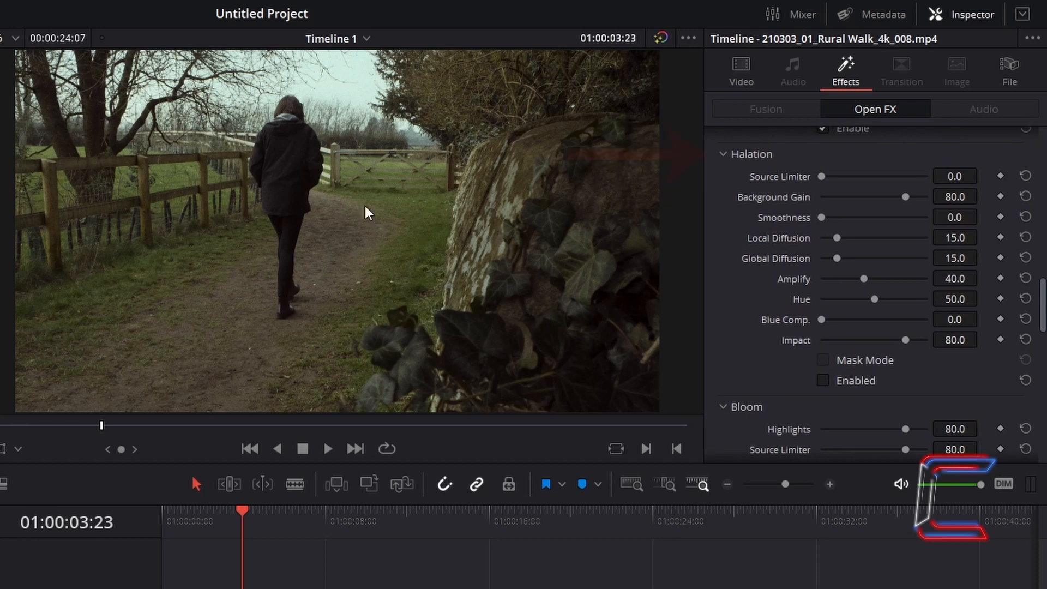
Step: Enable Halation on the Rural Walk clip with the preview magnified on the figure's edge beside the gate
scroll(327, 133, up, 5)
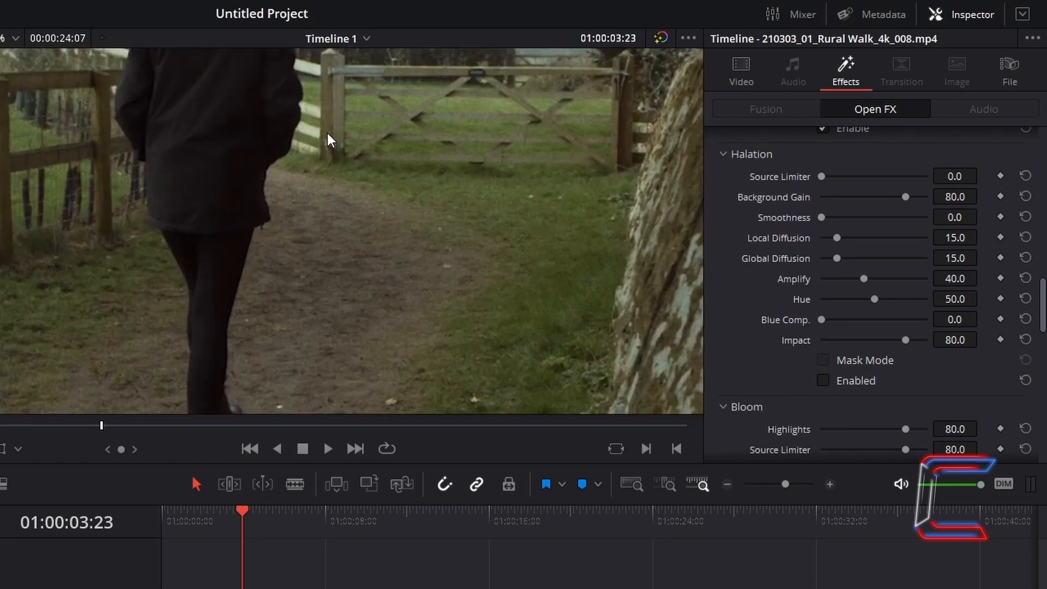
scroll(296, 188, up, 5)
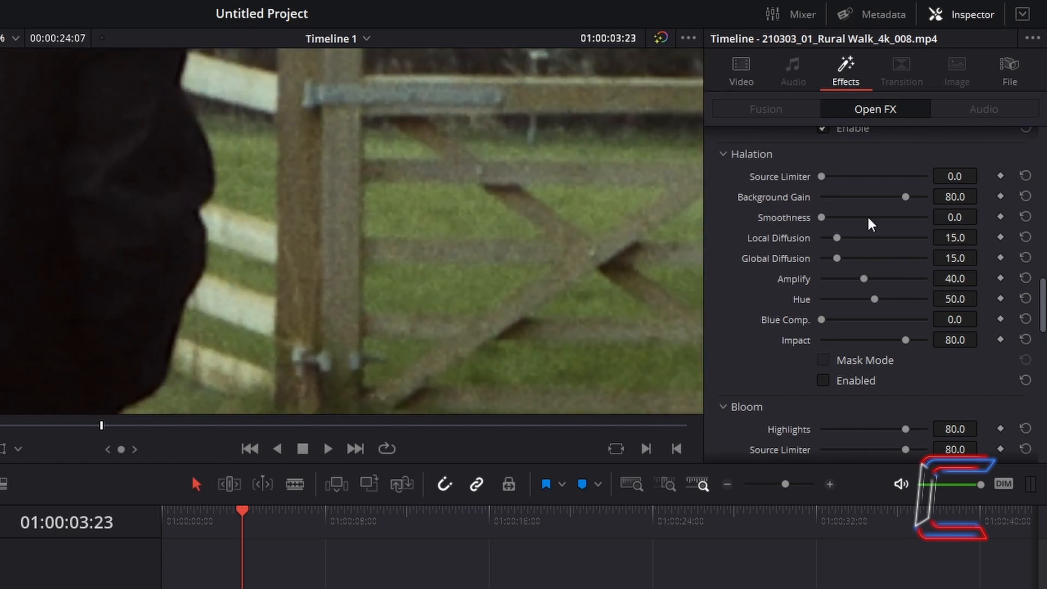
click(823, 381)
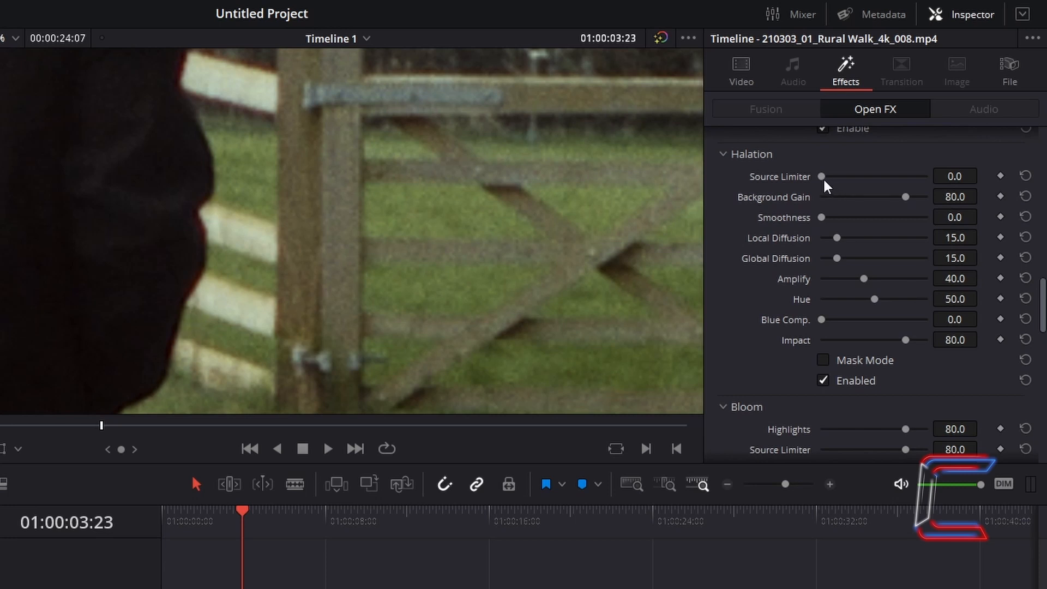
Step: Set Halation Smoothness and Local Diffusion to 100.0 and Background Gain to 0.0, keeping Source Limiter at 0.0
drag(821, 175, 994, 155)
drag(927, 176, 821, 176)
drag(926, 197, 906, 197)
drag(821, 217, 958, 240)
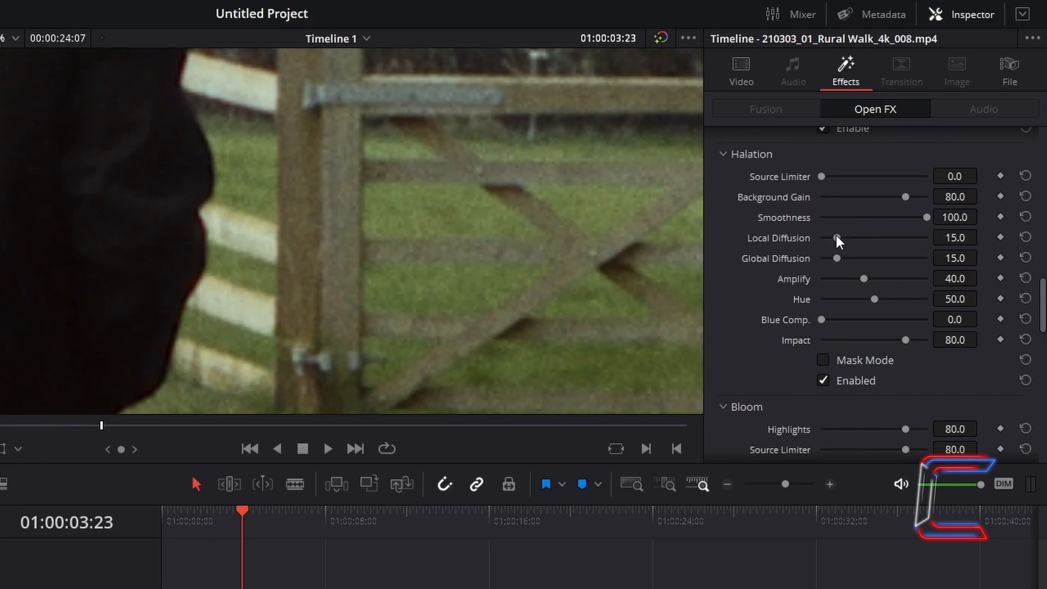
drag(836, 237, 984, 271)
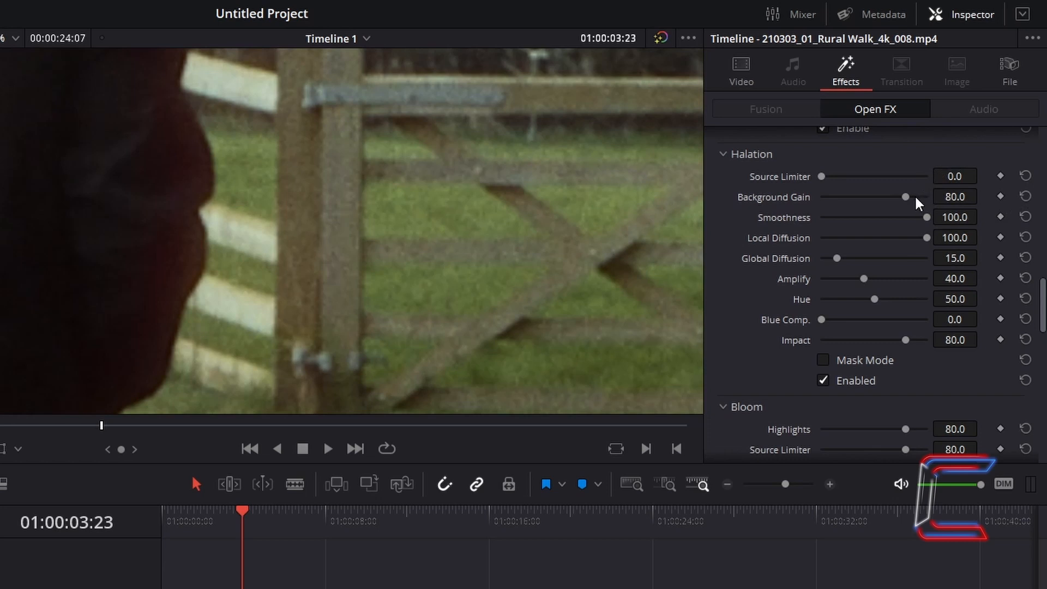
drag(905, 198, 786, 194)
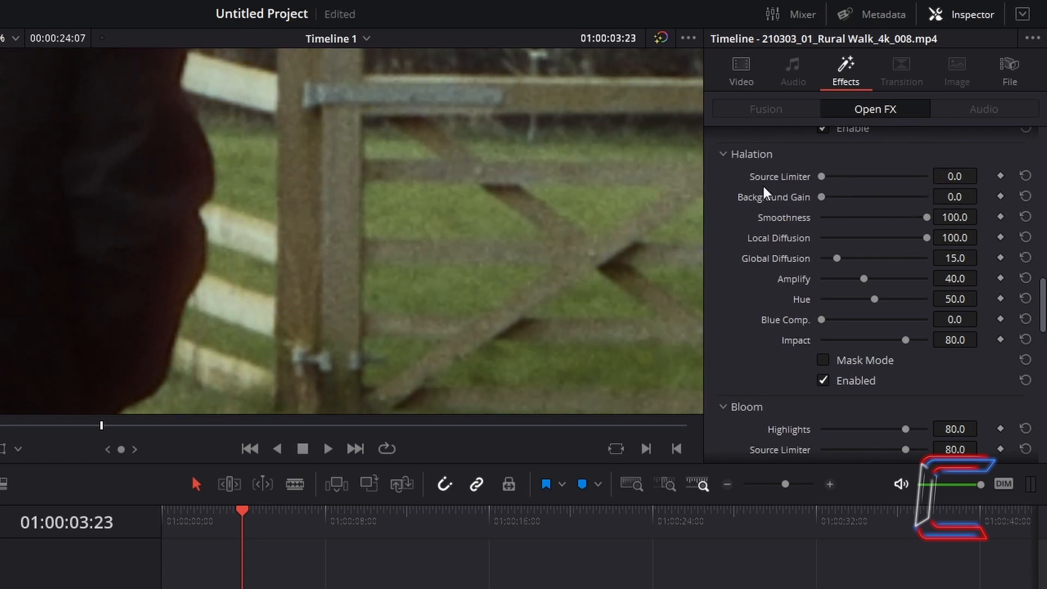
Step: Set Halation Global Diffusion and Amplify to 100.0 and Hue to 0.0, and play back the clip
key(shift+z)
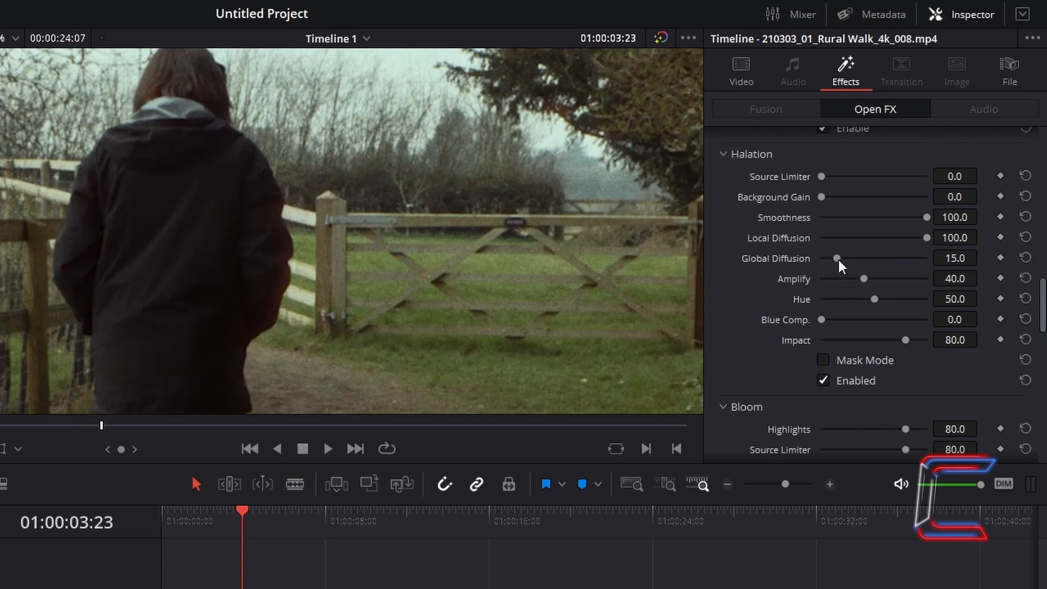
drag(837, 257, 989, 285)
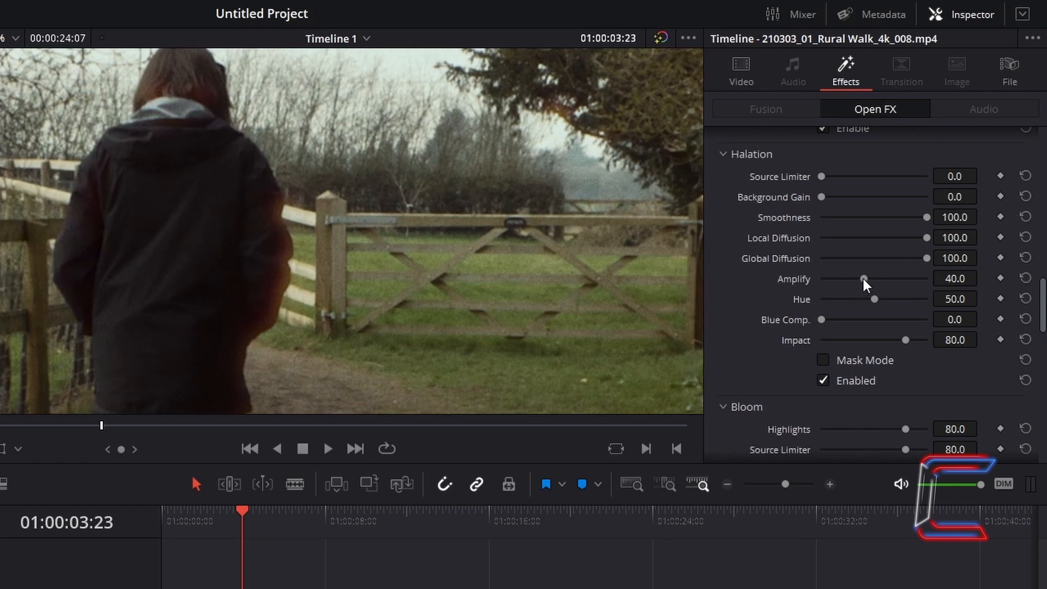
drag(862, 279, 1006, 294)
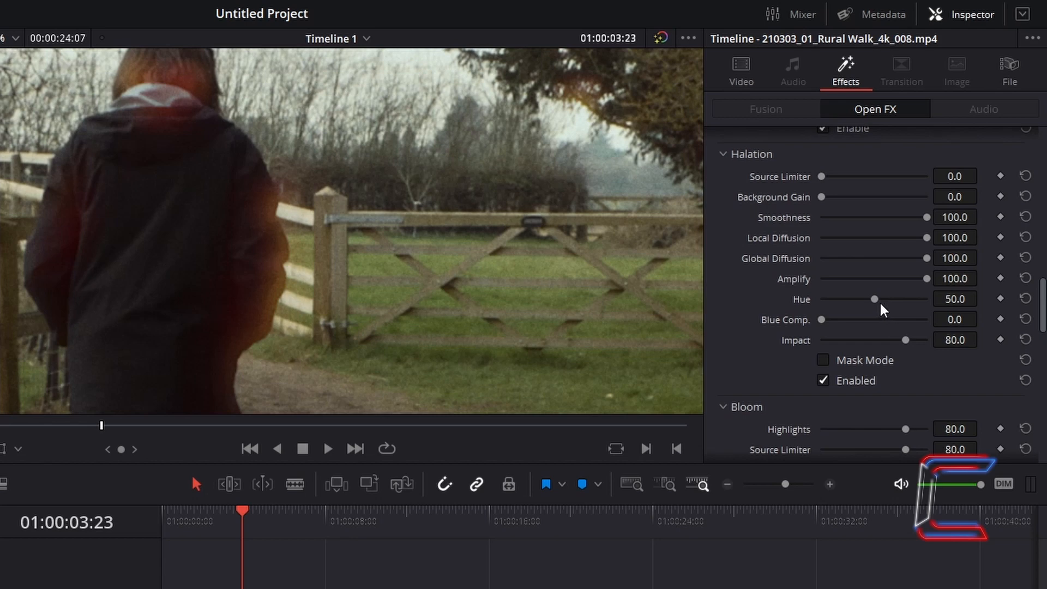
drag(874, 299, 579, 264)
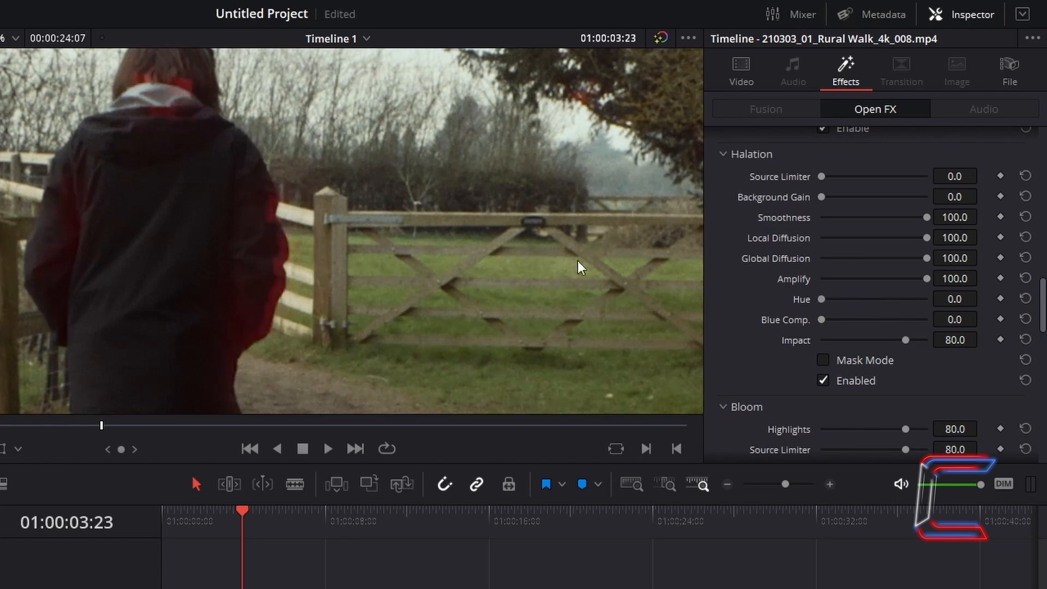
click(327, 448)
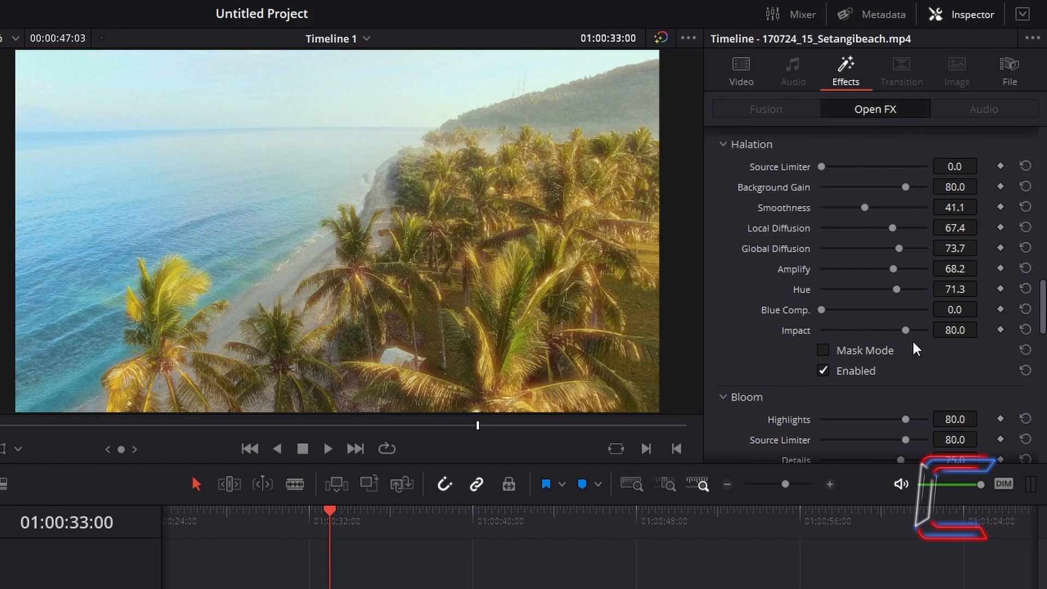
Step: Set Halation Impact to 100.0 on the Setangibeach clip and turn on its Mask Mode
drag(906, 331, 954, 345)
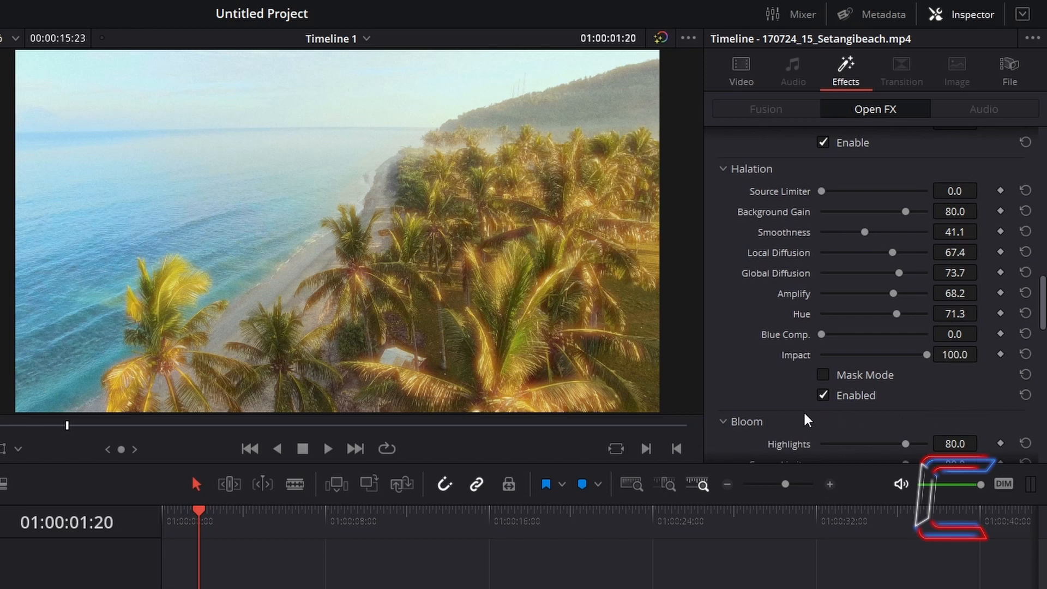
click(823, 375)
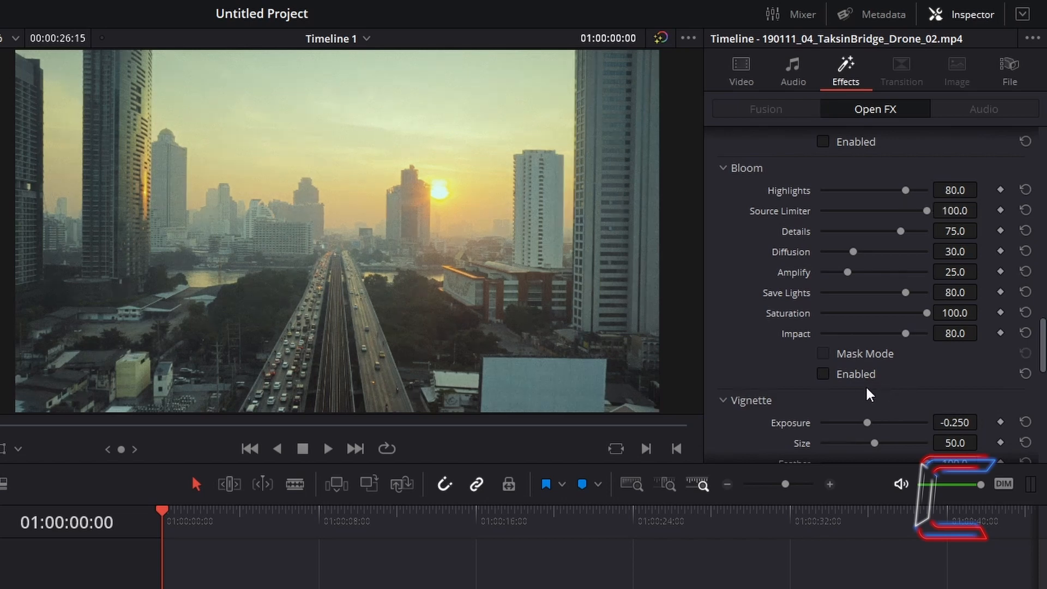
Step: Enable Bloom on the TaksinBridge drone clip with Highlights at 100.0 and Source Limiter at 0.0
click(822, 374)
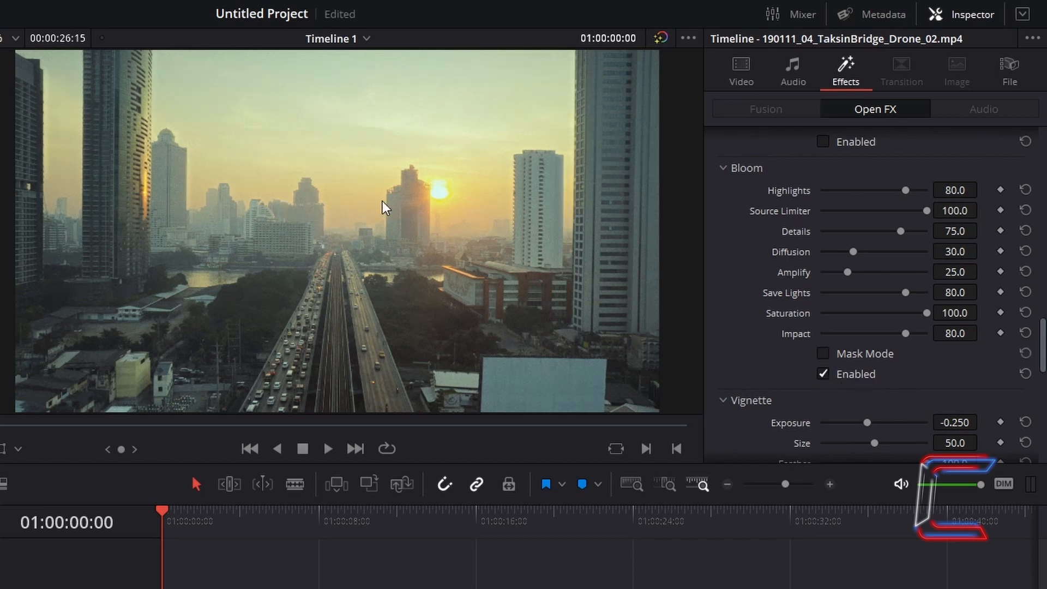
scroll(362, 207, up, 5)
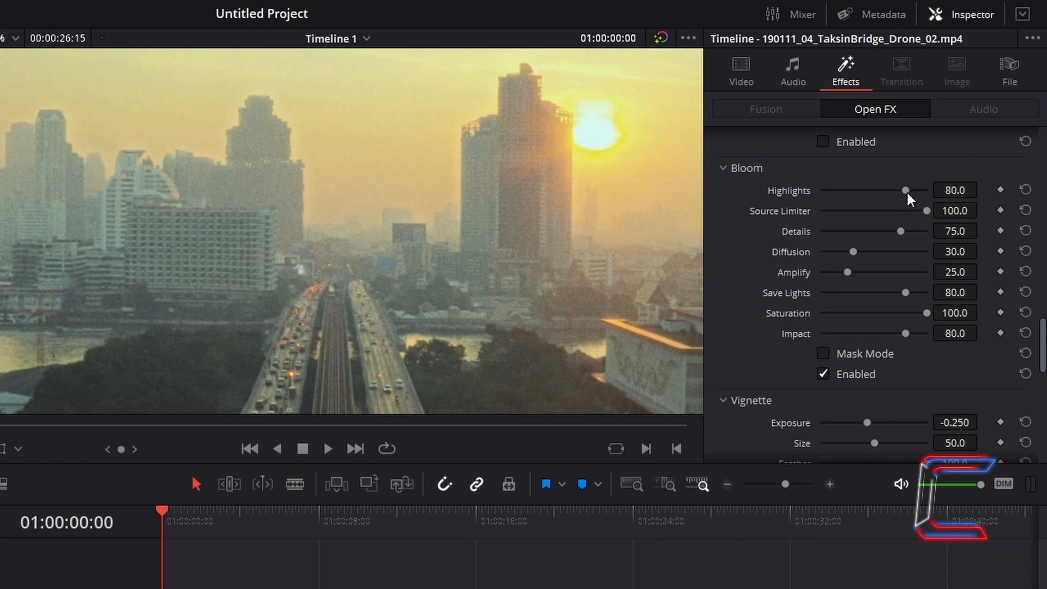
drag(907, 191, 963, 190)
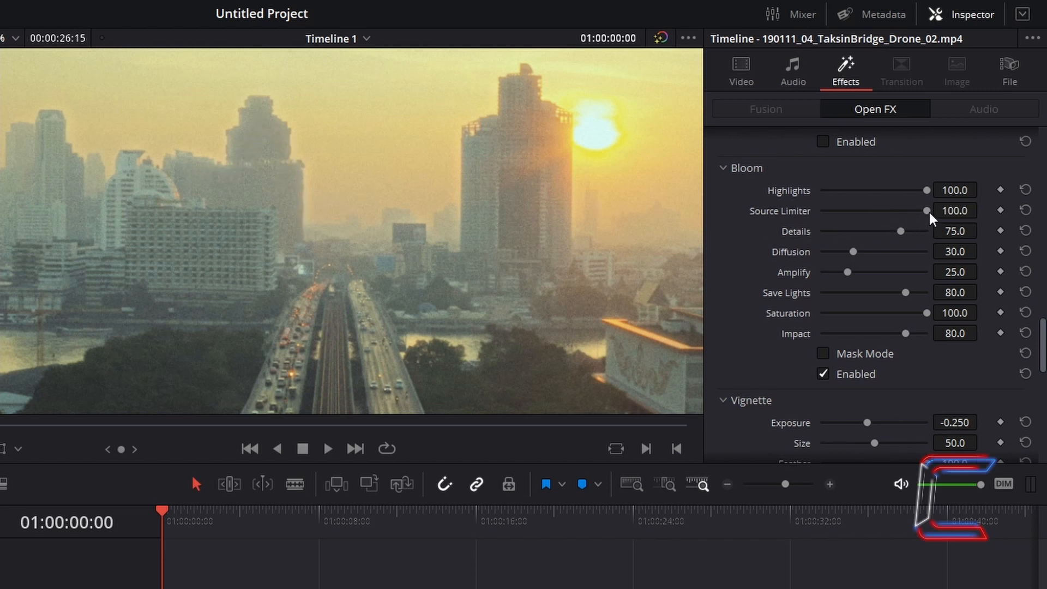
drag(929, 211, 469, 303)
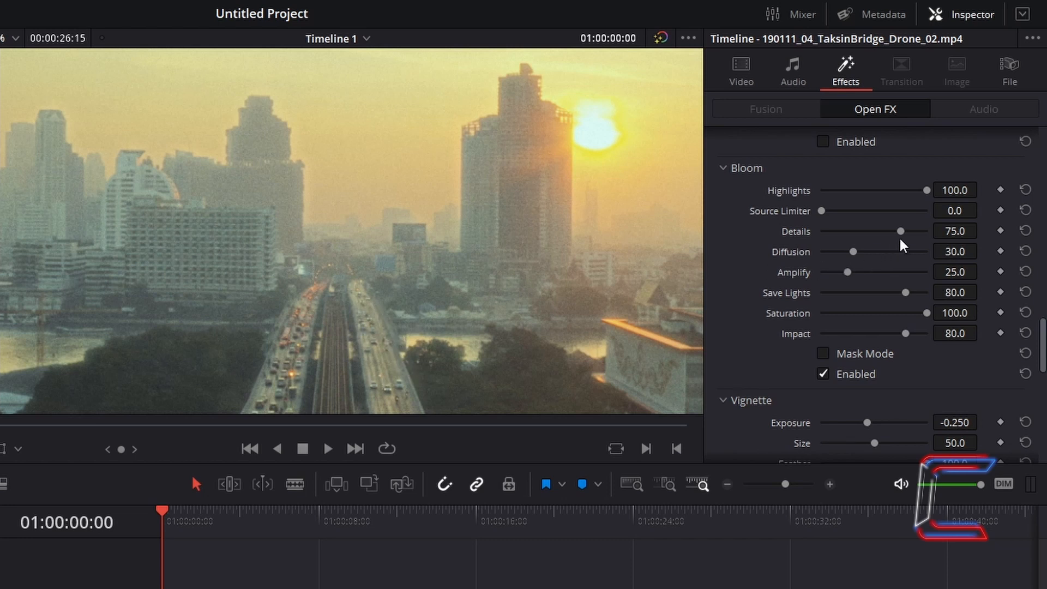
Step: Set Bloom Details, Diffusion and Amplify to 100.0
drag(901, 231, 932, 231)
drag(853, 251, 959, 256)
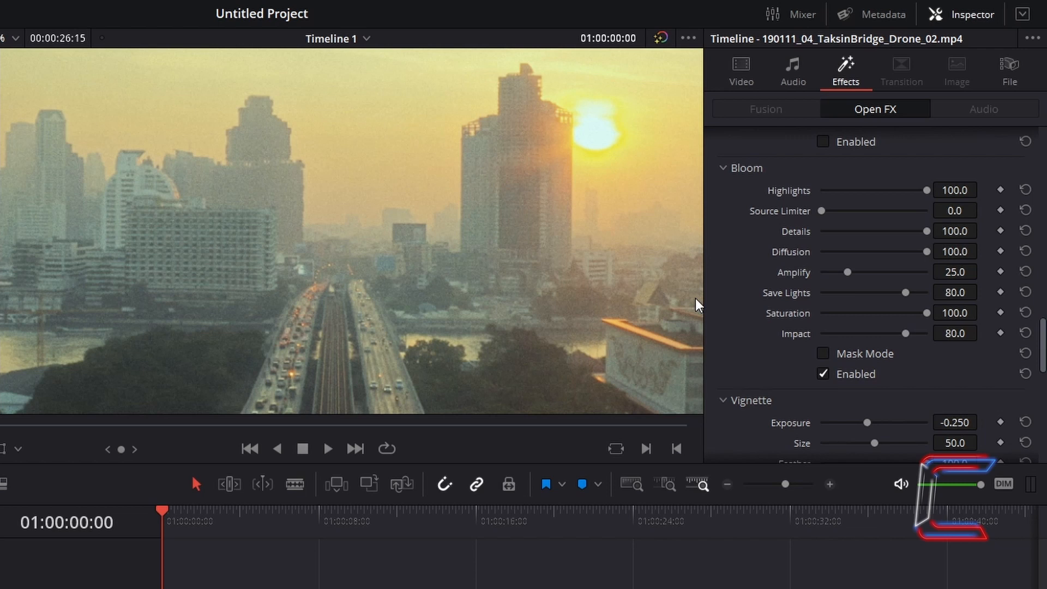
drag(847, 271, 967, 270)
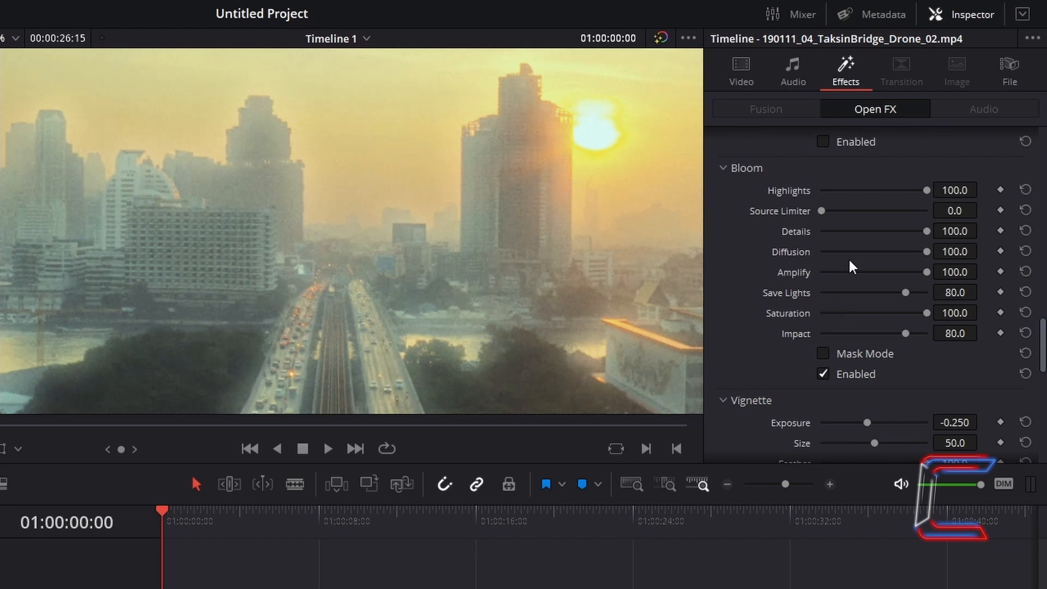
Step: Try Bloom Save Lights at 0.0 and reset it, and preview a lower Saturation in Mask Mode
drag(907, 293, 701, 266)
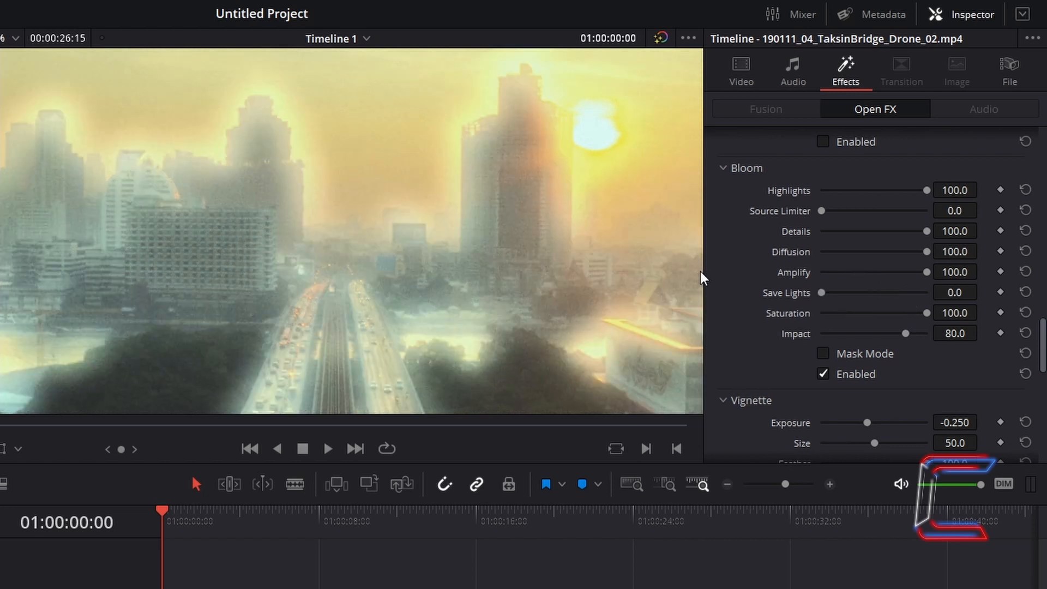
click(1025, 294)
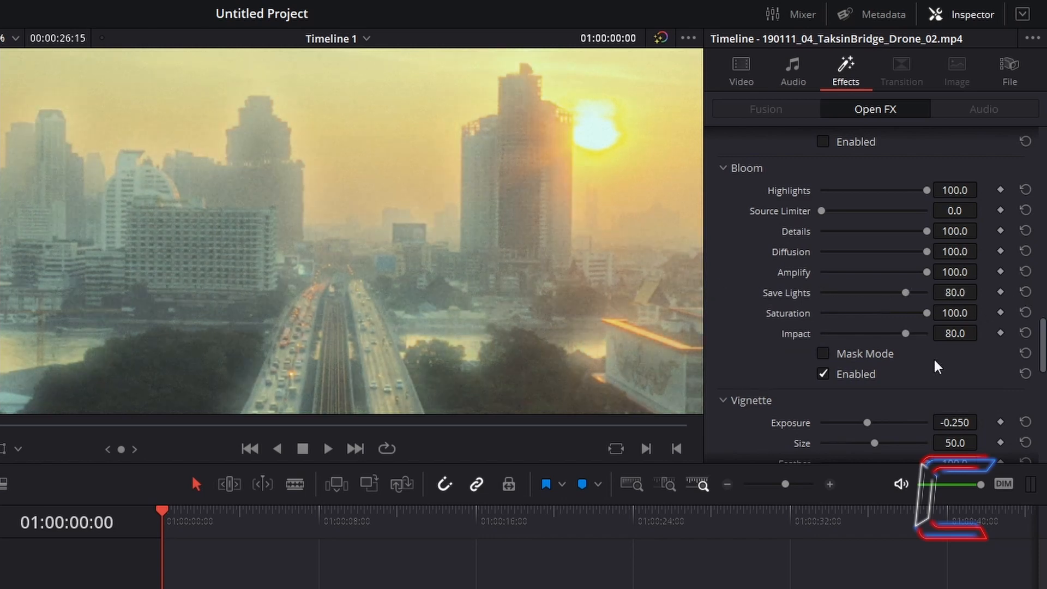
click(822, 353)
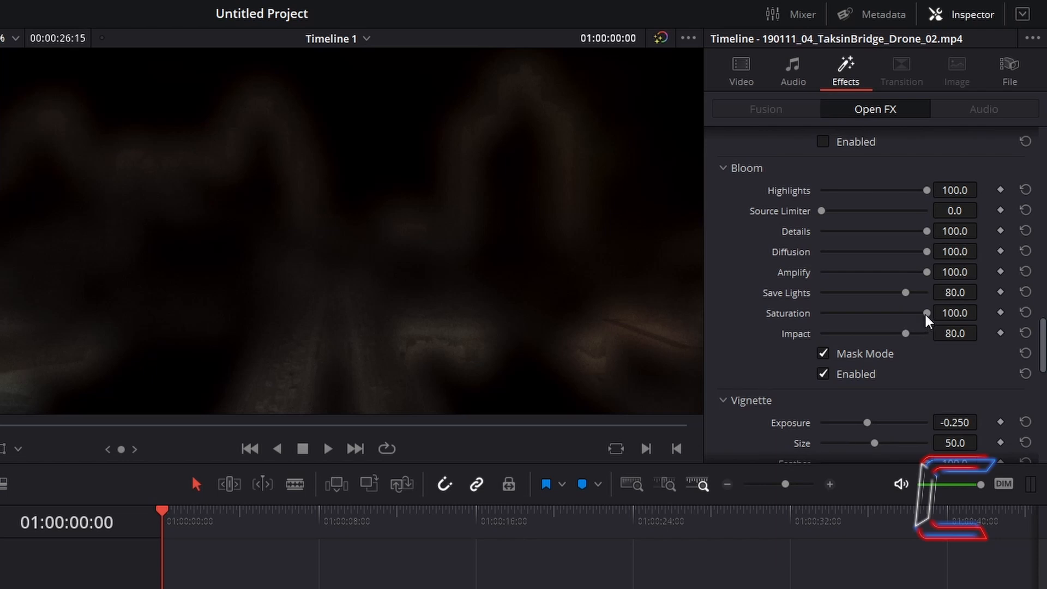
drag(926, 312, 806, 303)
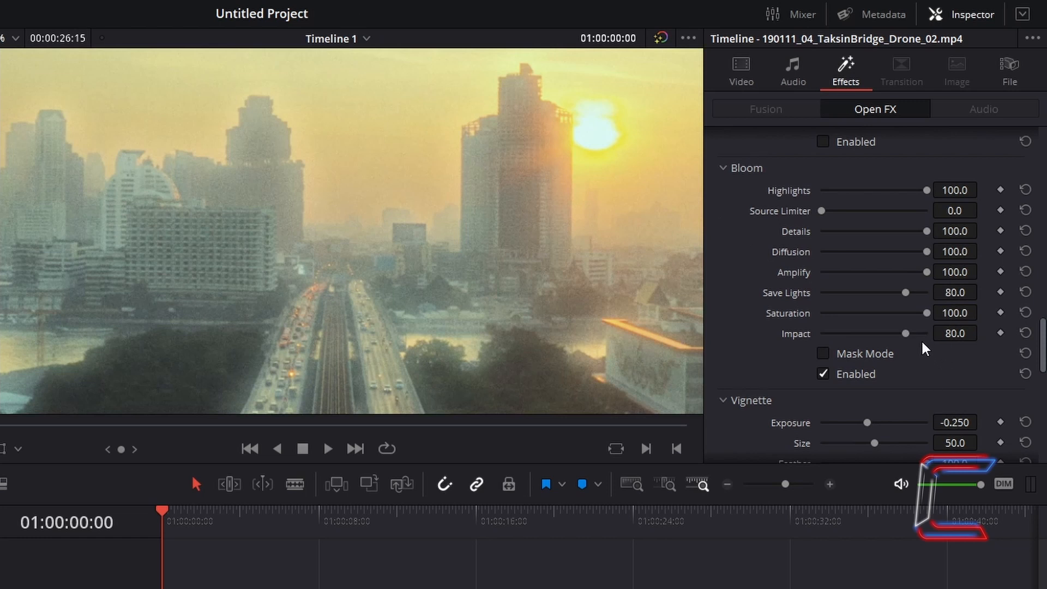
Step: Try a lower Bloom Impact on the TaksinBridge drone clip and reset it to its default
drag(903, 329, 841, 328)
click(1025, 333)
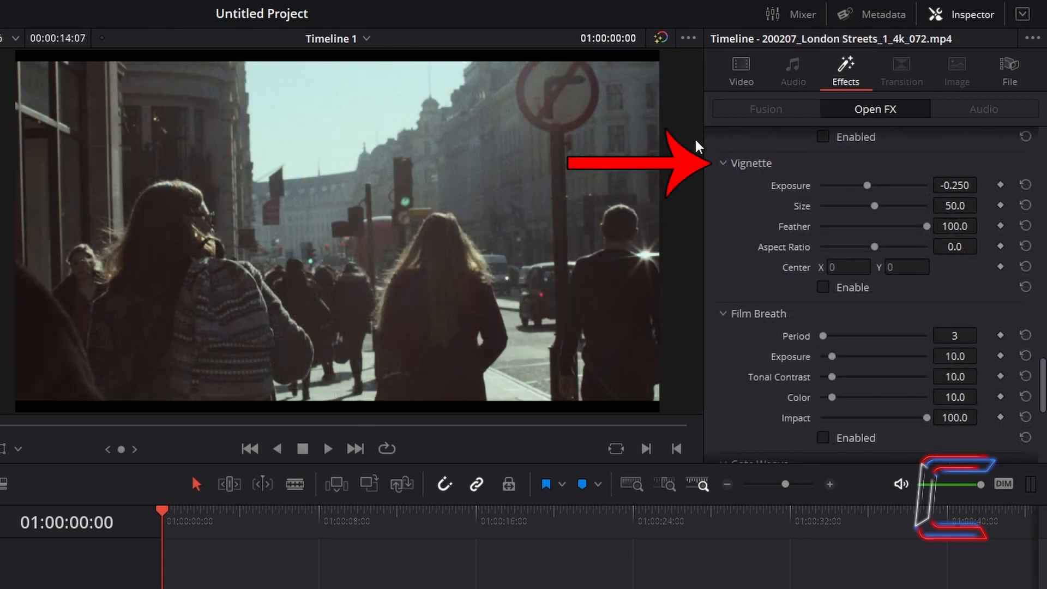
Step: Enable the Vignette on the London Streets clip and raise its Exposure to 0.822
drag(867, 186, 892, 186)
click(1025, 185)
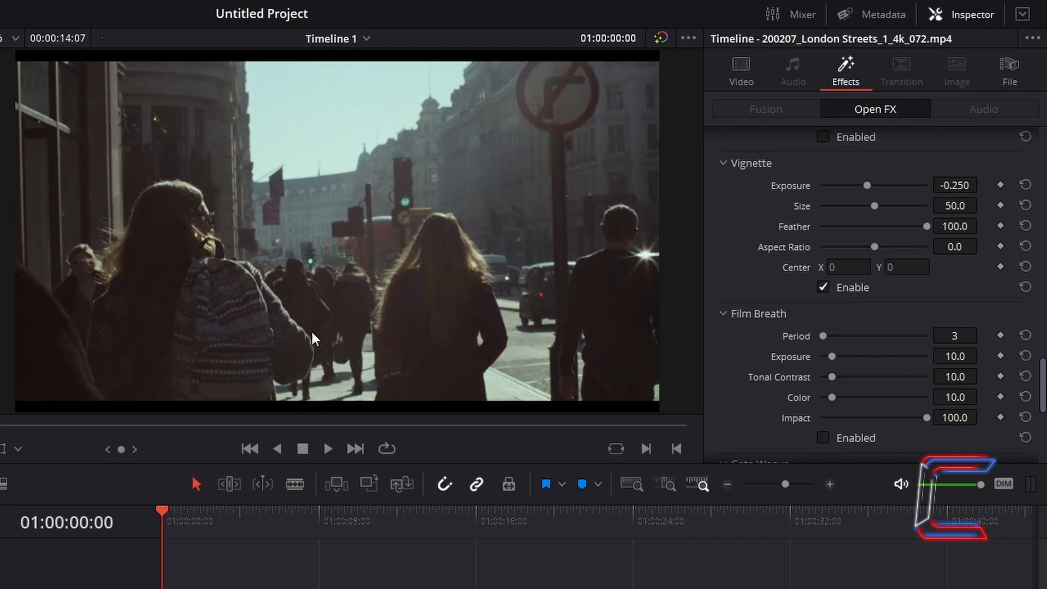
drag(867, 185, 895, 188)
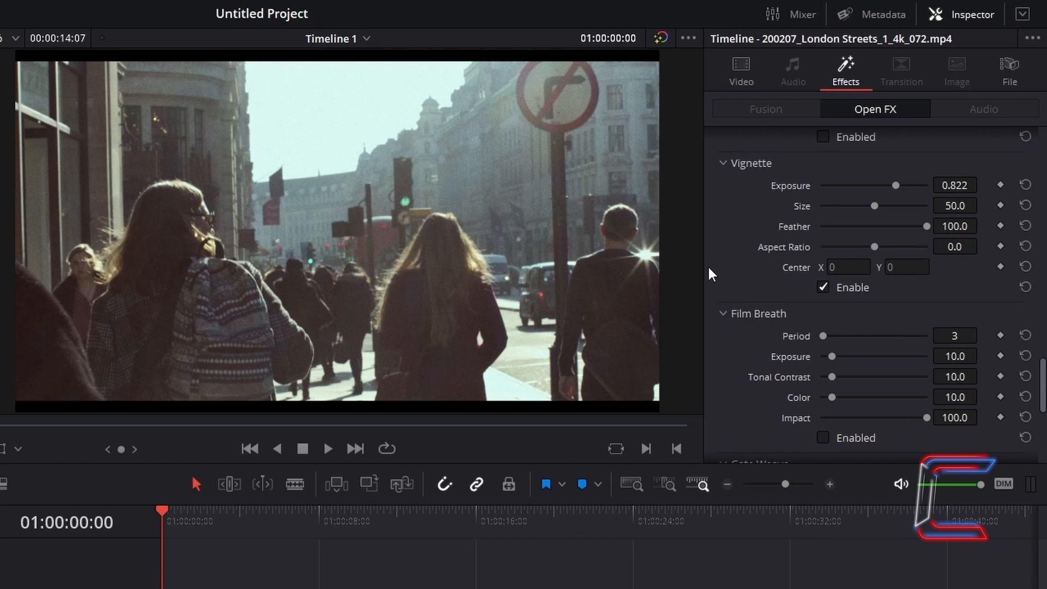
Step: Lower the Vignette Exposure to -2.000 and increase its Size to 100.0
drag(895, 184, 792, 179)
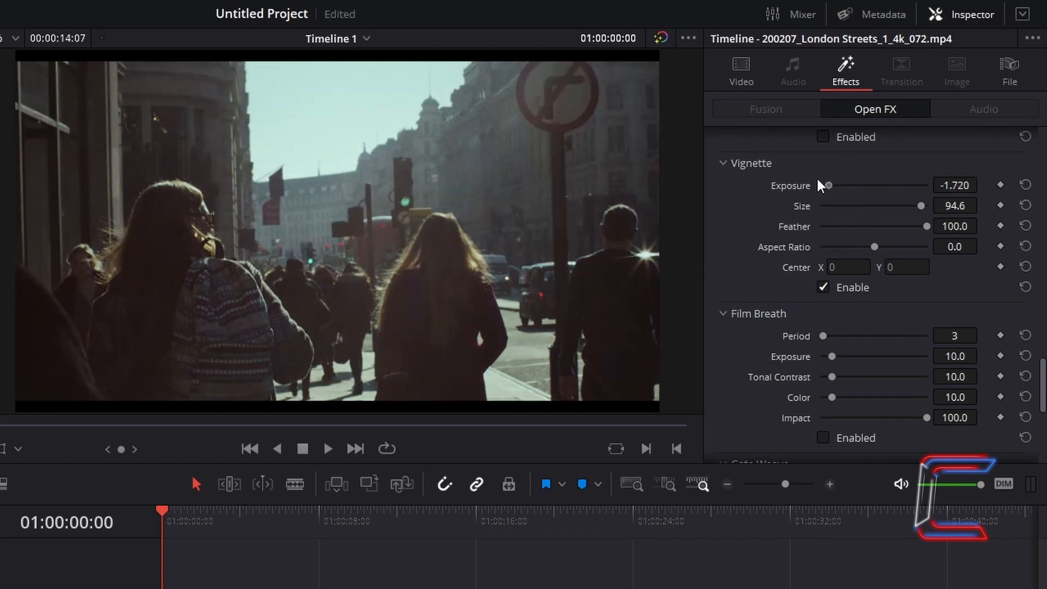
drag(919, 208, 864, 209)
drag(893, 206, 939, 220)
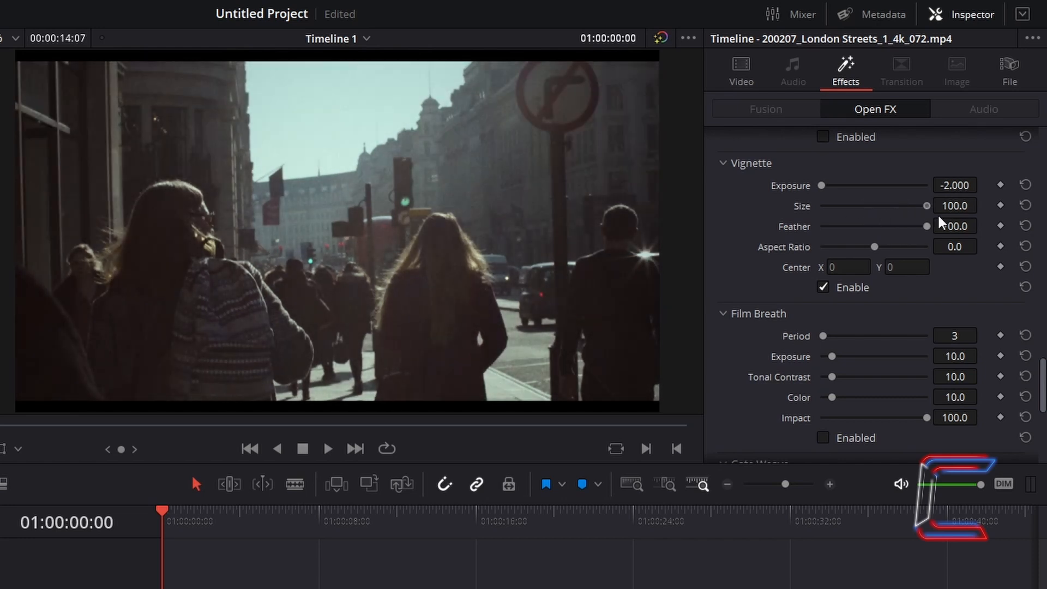
Step: Try the Vignette Center at X 1, return X to 0, try Y at 2, and reset the Center
click(851, 267)
text(1)
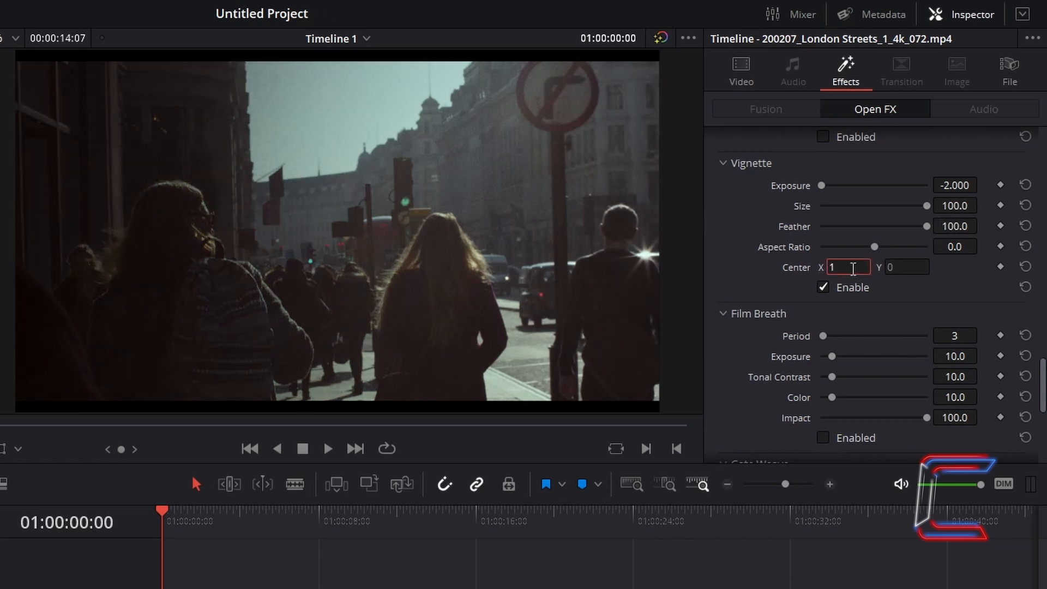
key(BackSpace)
text(0)
click(904, 268)
text(2)
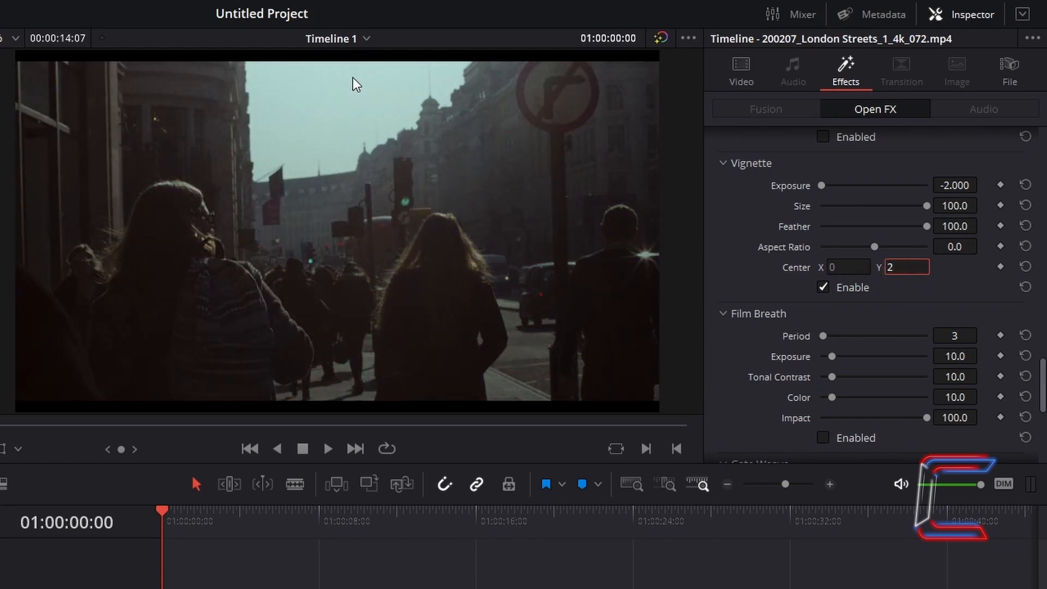
click(1025, 267)
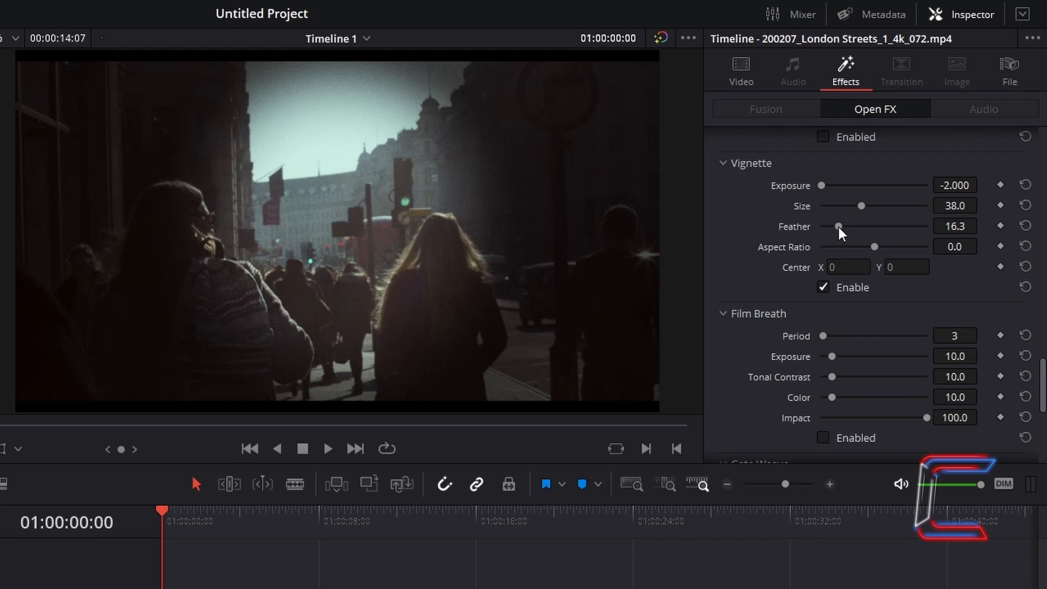
Step: Set the Vignette Feather to 100.0 and try its Aspect Ratio at 100.0 and at its minimum
drag(839, 229, 976, 226)
drag(874, 247, 976, 254)
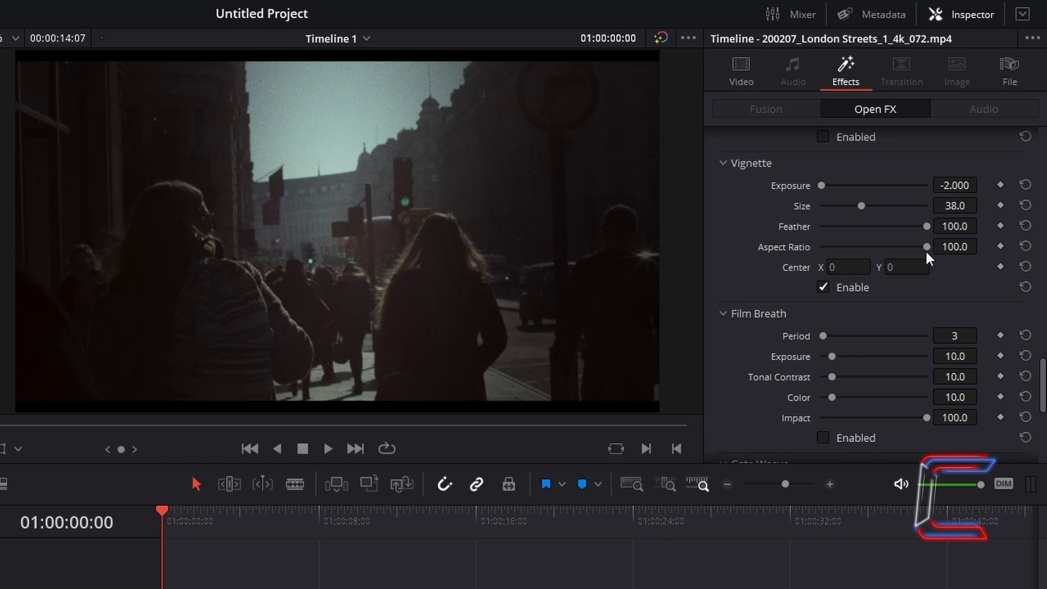
drag(927, 246, 754, 273)
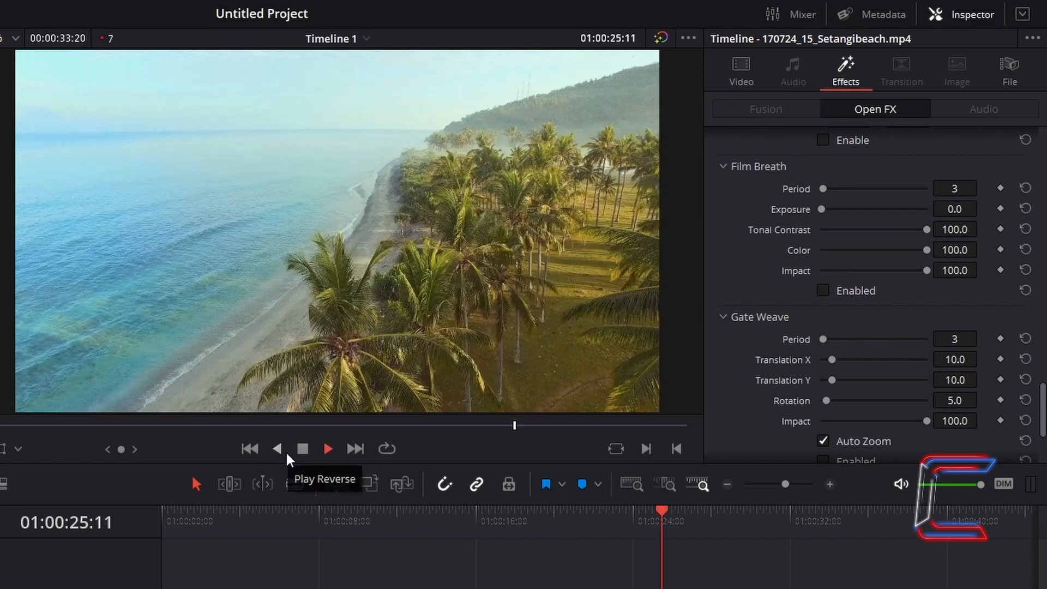
Step: Set Film Breath Exposure to 100.0 on the Setangibeach clip and play the clip to preview it
click(277, 448)
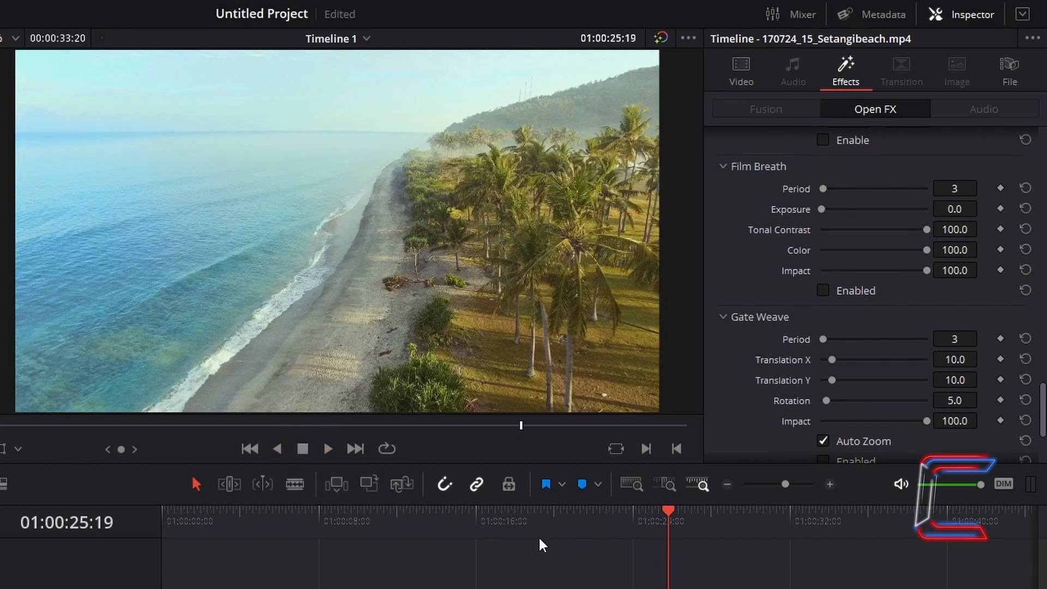
click(540, 541)
drag(842, 216, 956, 218)
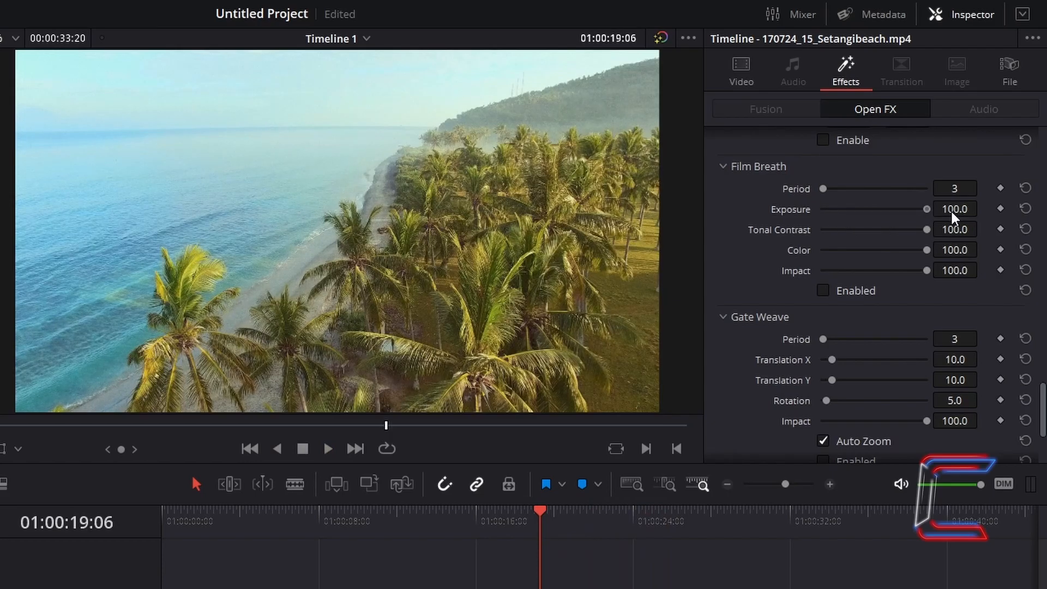
click(329, 450)
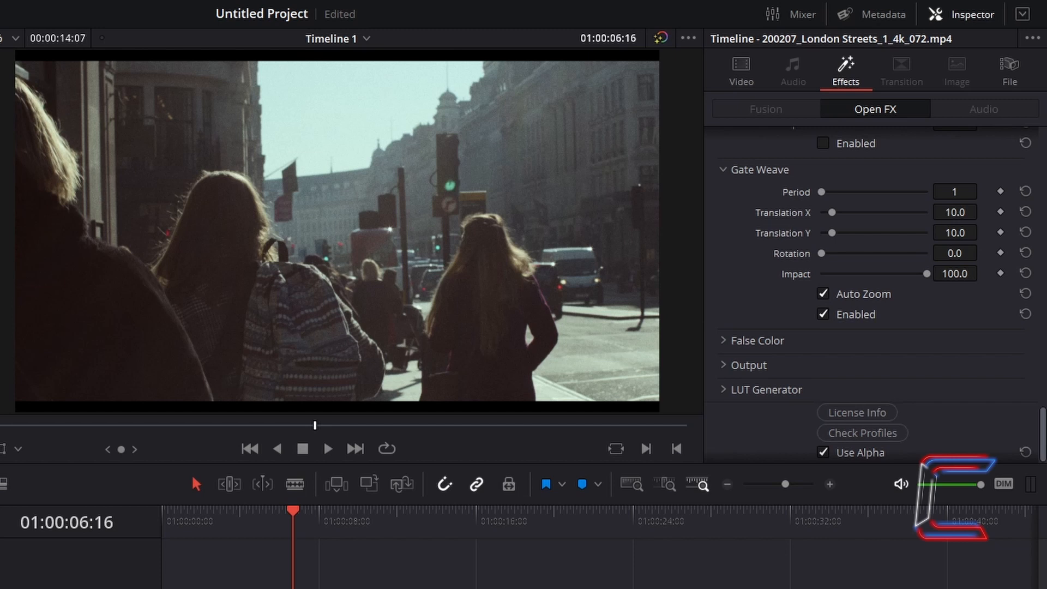
Step: Raise Gate Weave Translation X and Rotation to their maximum on the London Streets clip
drag(832, 212, 948, 248)
drag(821, 253, 993, 269)
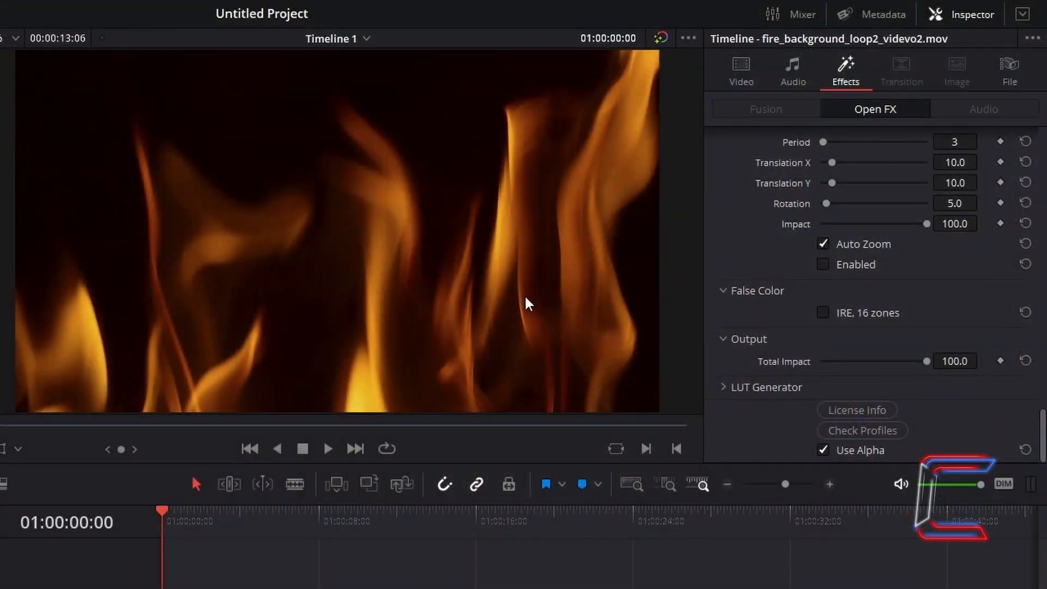
Step: Turn on the False Color IRE, 16 zones display for the fire background clip
click(822, 312)
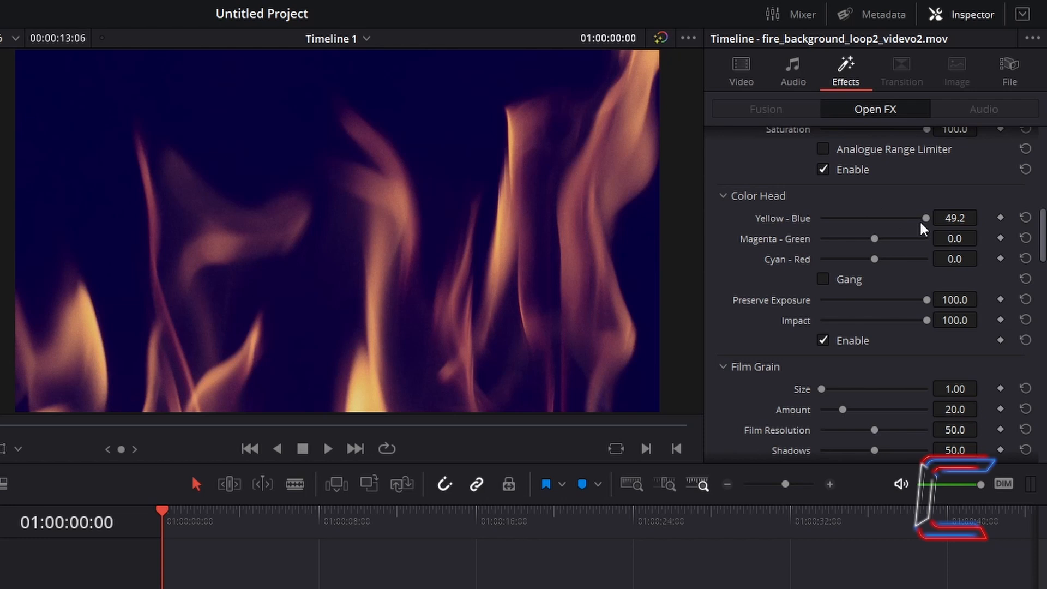
Step: Switch to the Dehancer website and look through the plugin downloads, the blog's Articles and the F.A.Q
scroll(922, 228, down, 15)
scroll(922, 240, down, 3)
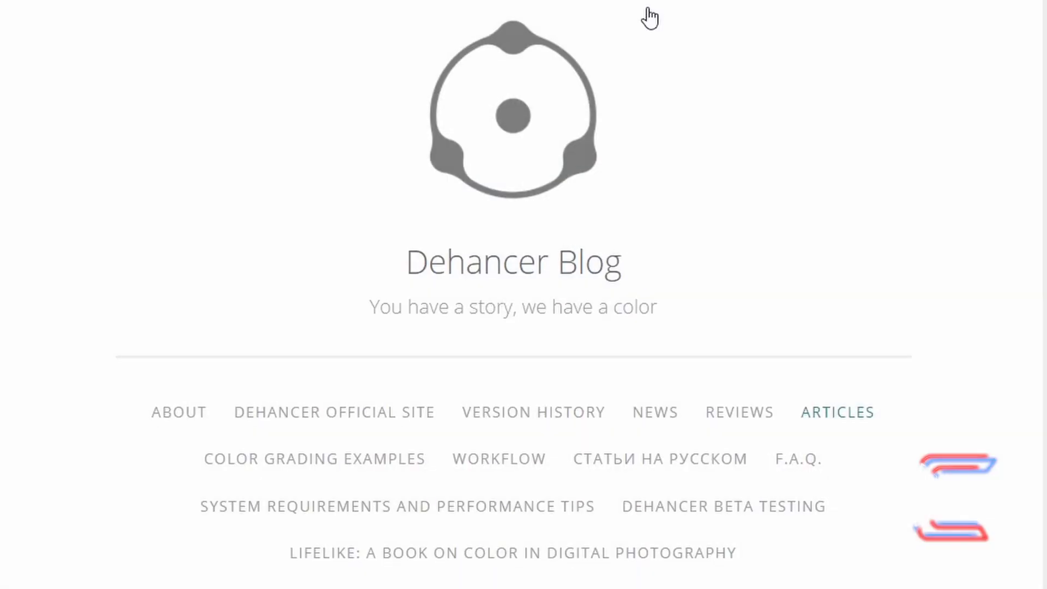
scroll(648, 18, down, 5)
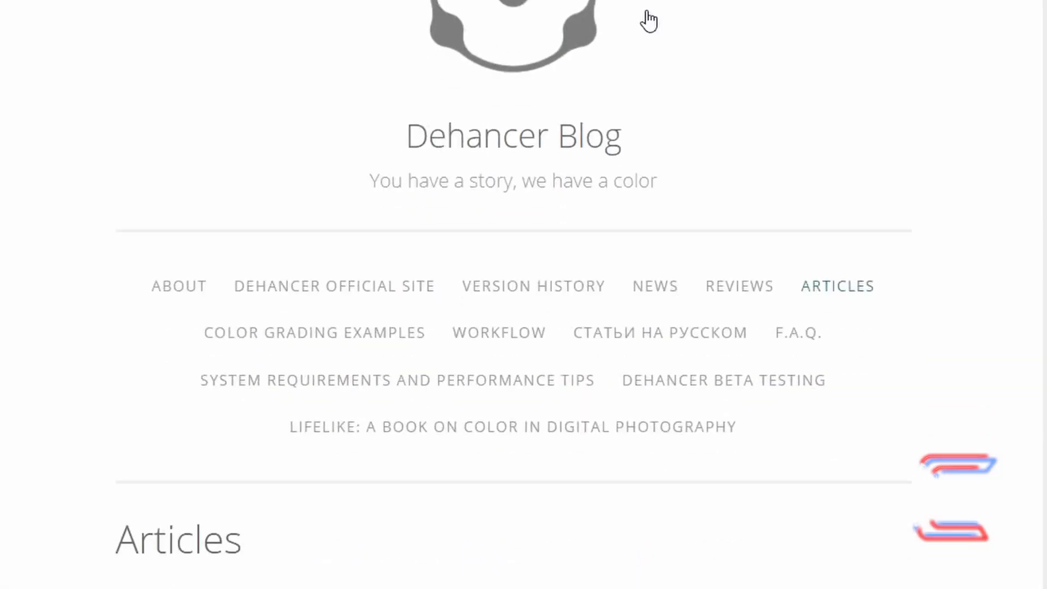
scroll(648, 17, down, 9)
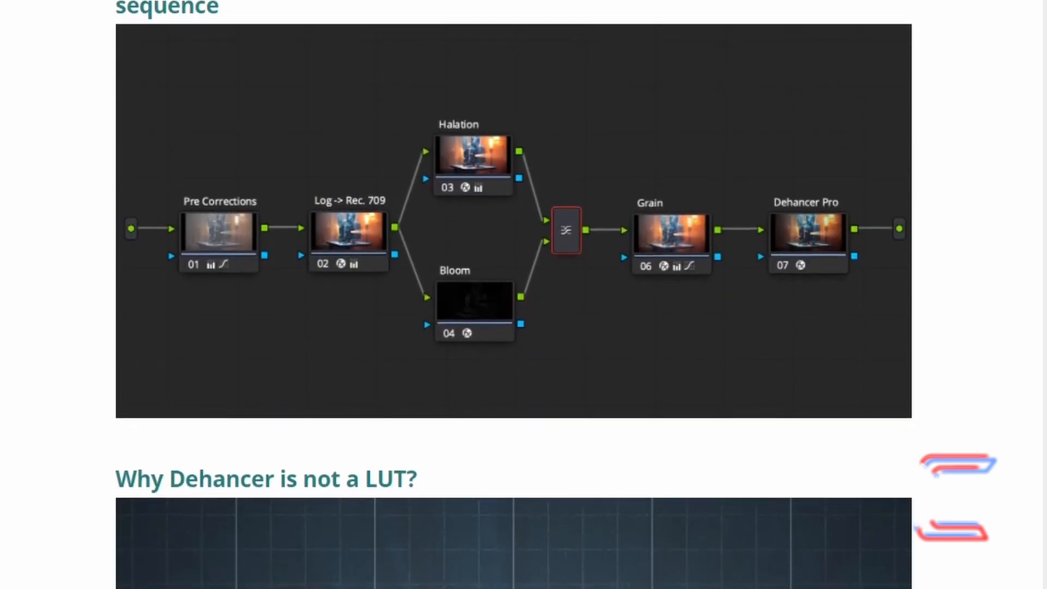
scroll(649, 3, down, 3)
scroll(514, 295, down, 5)
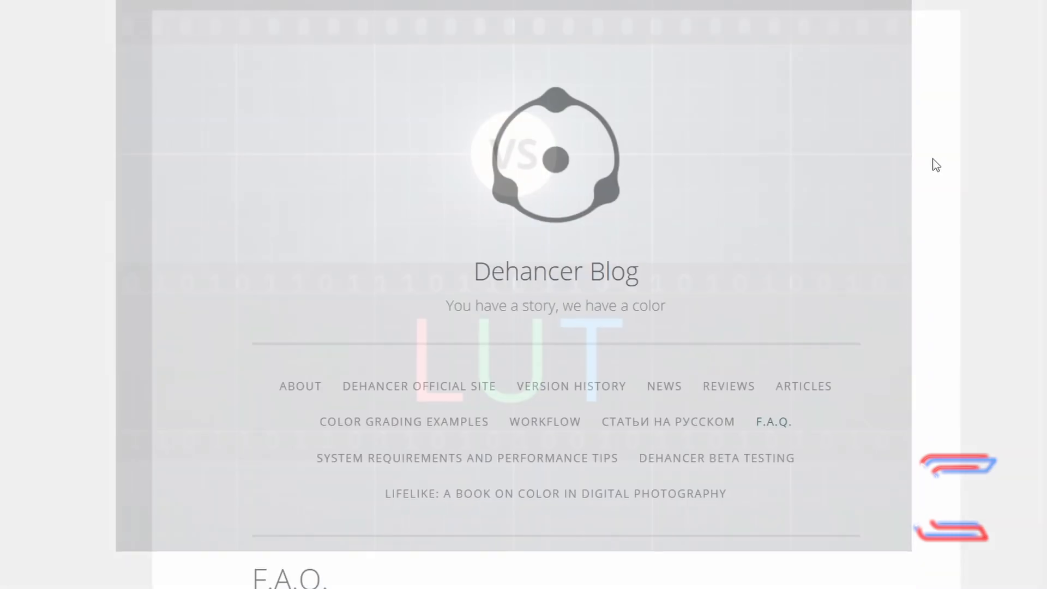
scroll(928, 164, down, 7)
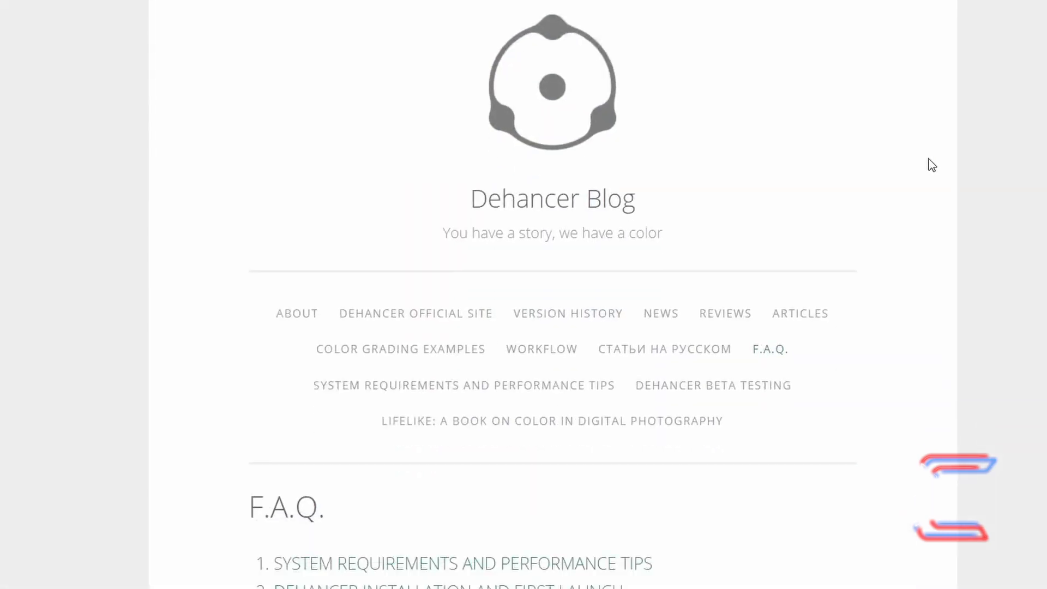
scroll(927, 164, down, 3)
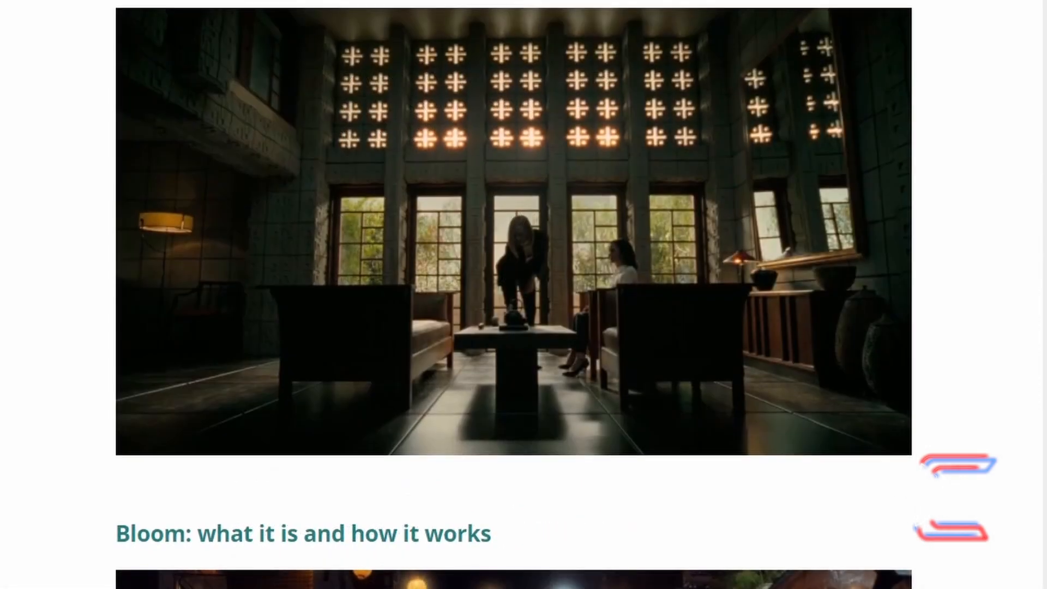
scroll(513, 295, down, 13)
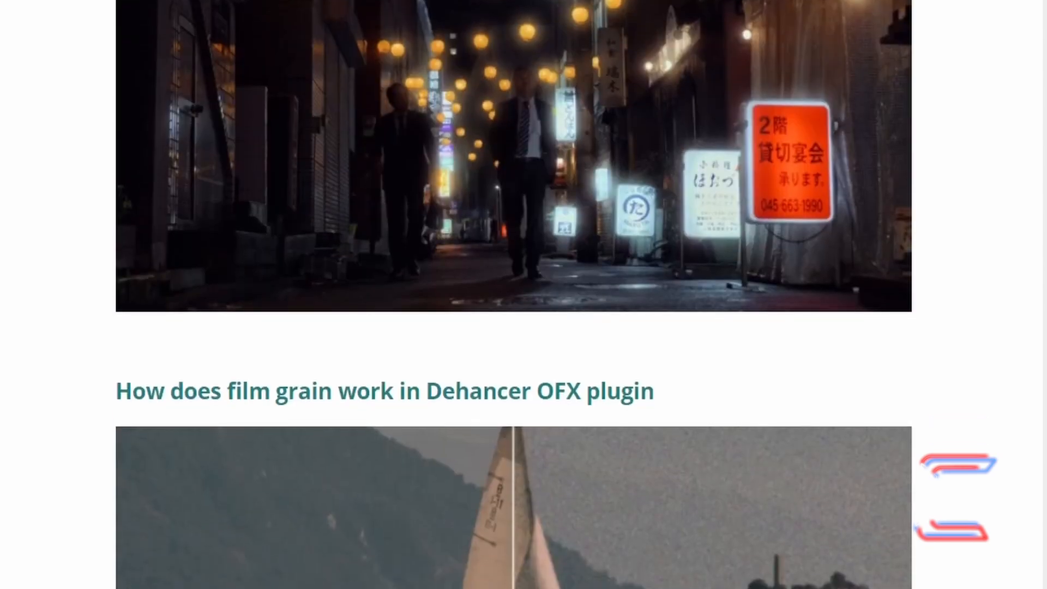
scroll(513, 295, down, 9)
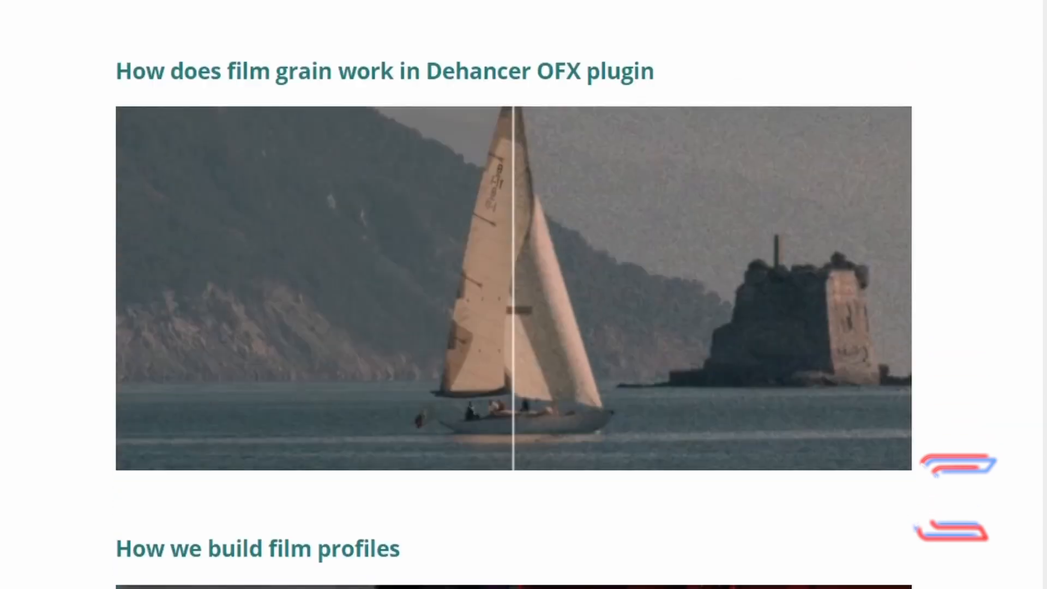
scroll(513, 294, down, 5)
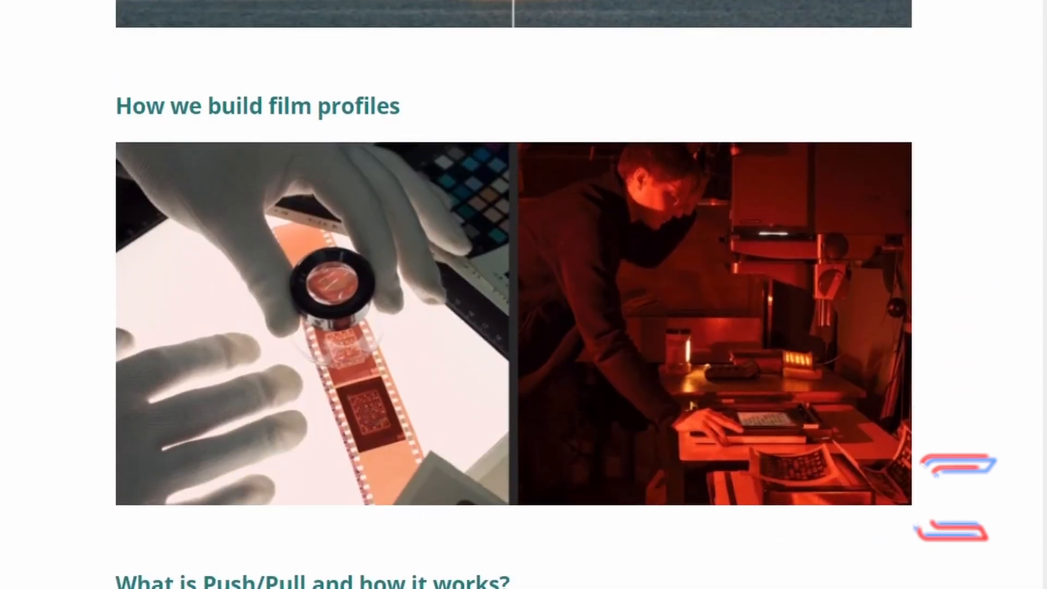